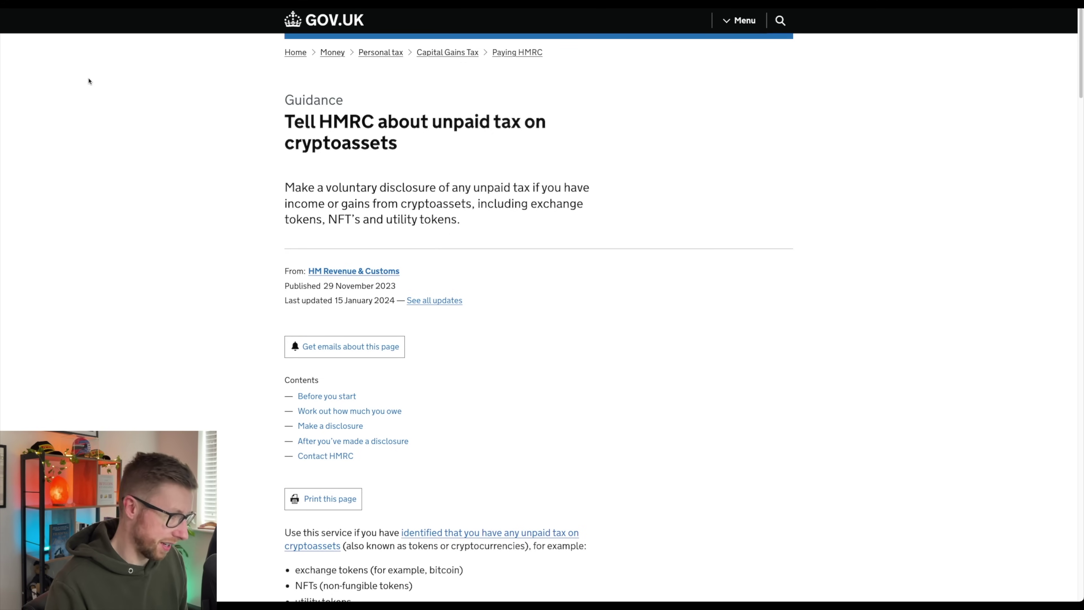
# Step: Scroll down the HMRC guidance past 'Before you start' to the 'What information you need' list
pyautogui.scroll(-8, 522, 276)
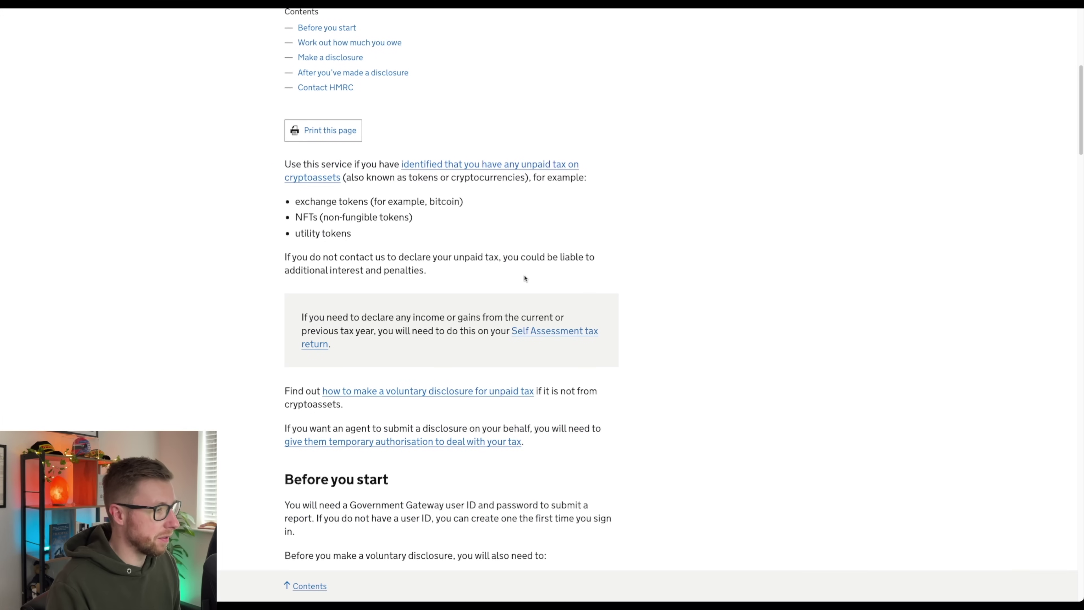
pyautogui.scroll(-12, 499, 303)
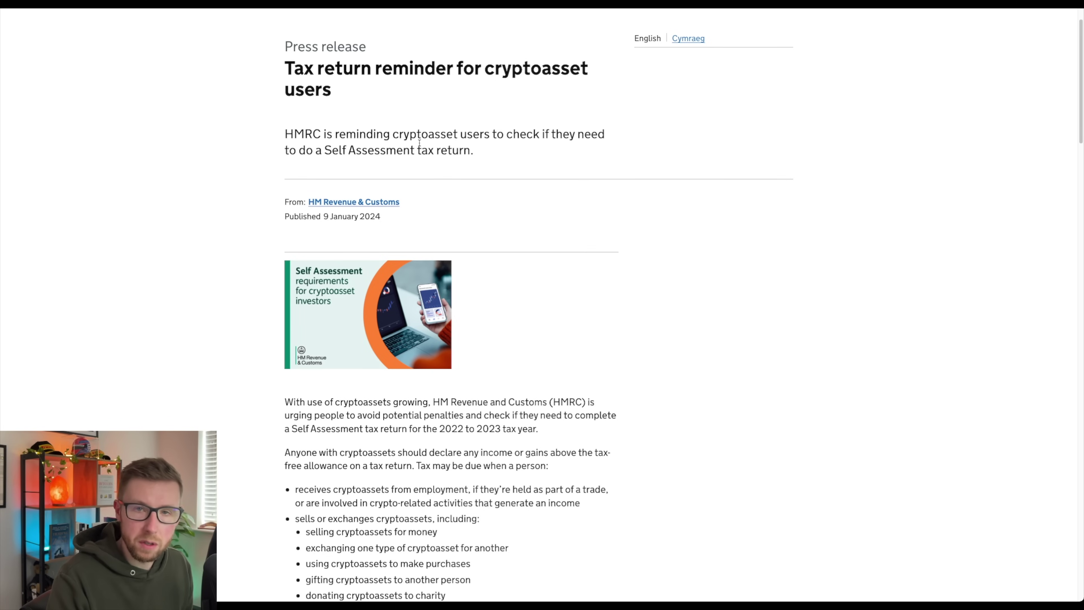
# Step: Highlight the press release bullets listing when cryptoasset tax may be due
pyautogui.scroll(-2, 265, 315)
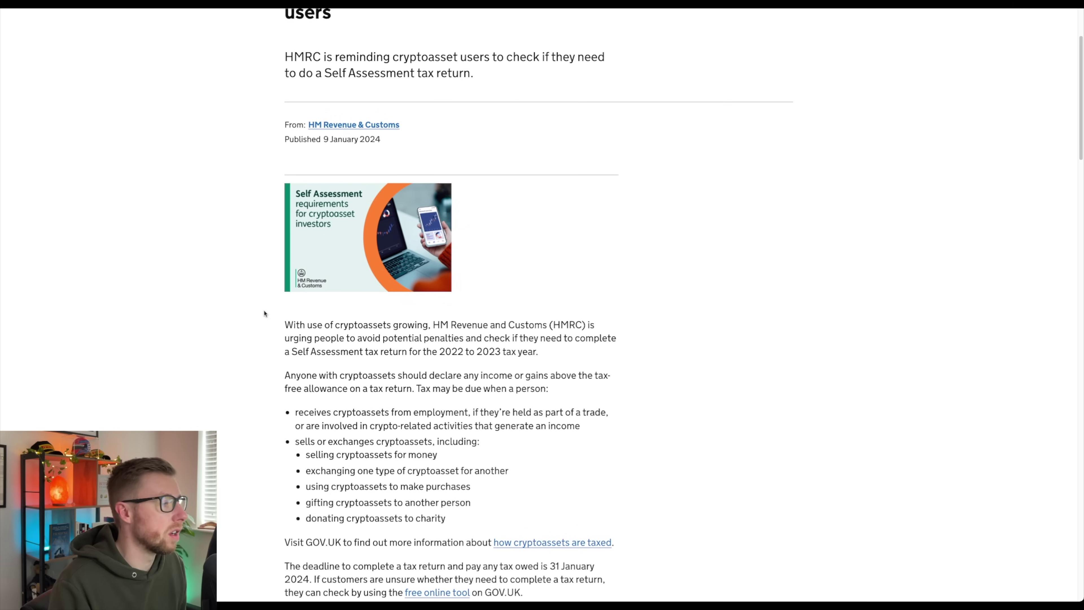
pyautogui.moveTo(473, 506); pyautogui.dragTo(272, 417)
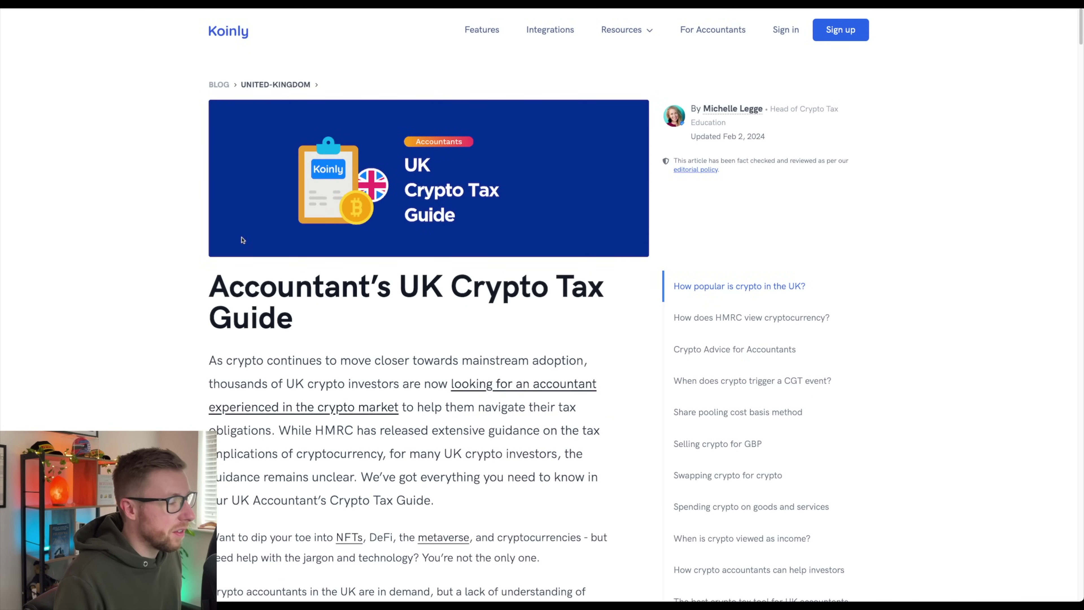
# Step: Scroll through the Accountant's UK Crypto Tax Guide article
pyautogui.scroll(-5, 374, 312)
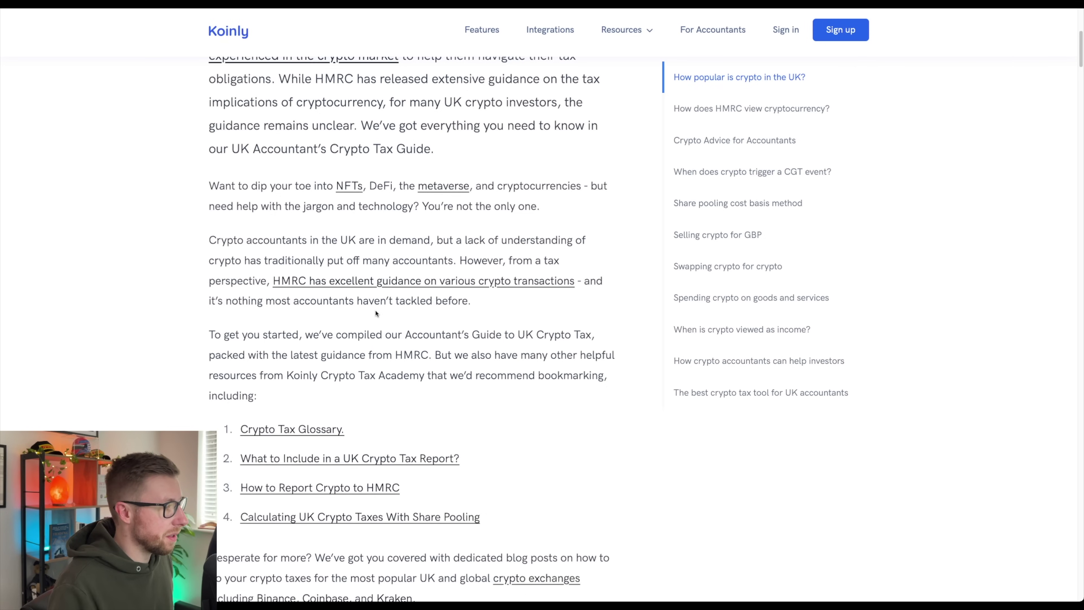
pyautogui.scroll(-3, 375, 314)
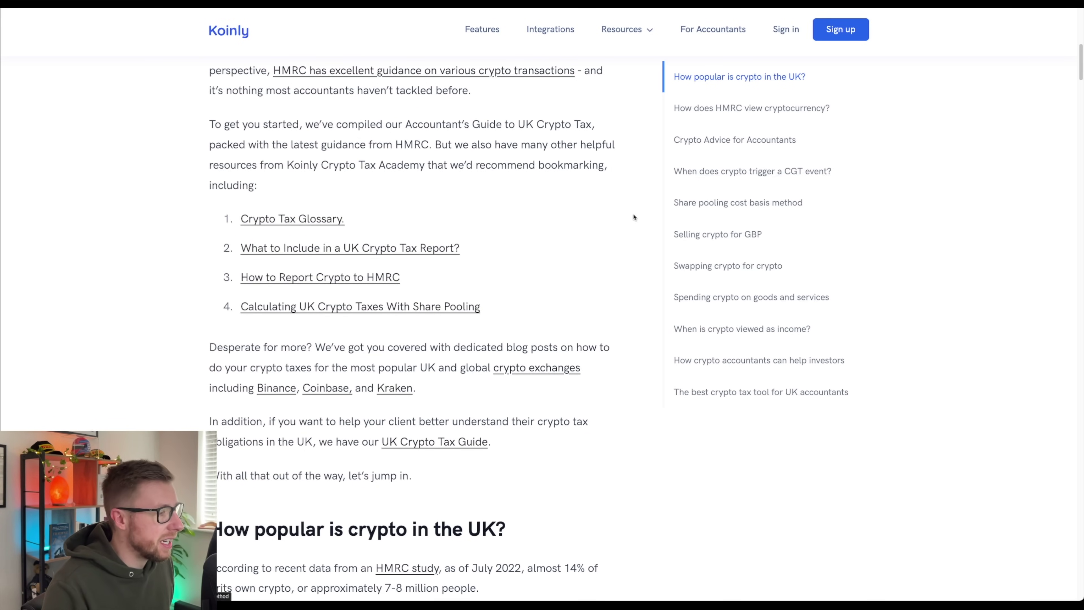
pyautogui.scroll(-8, 543, 247)
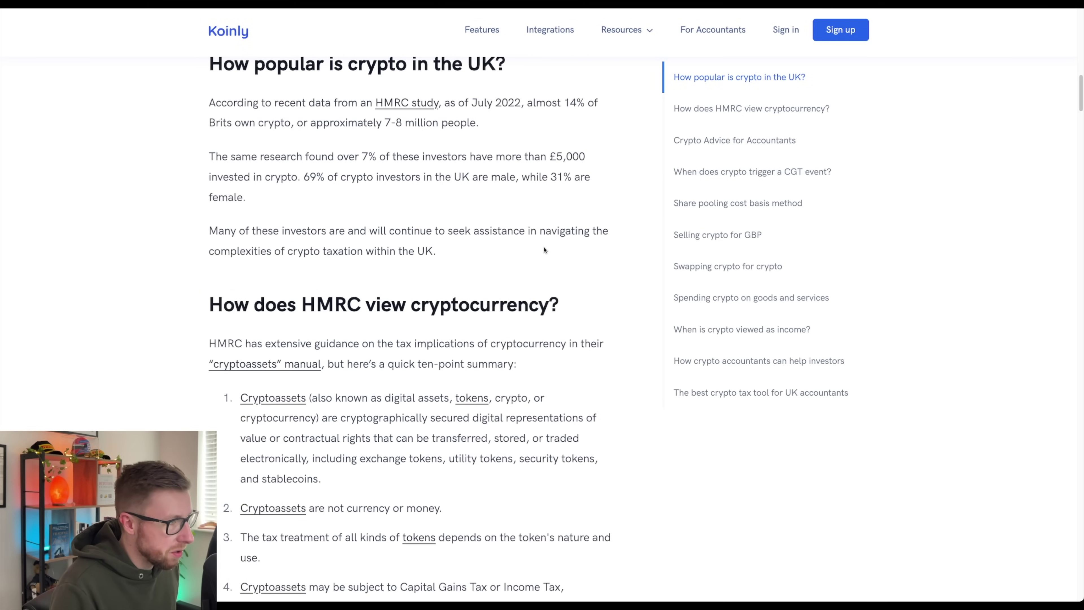
pyautogui.scroll(-2, 543, 250)
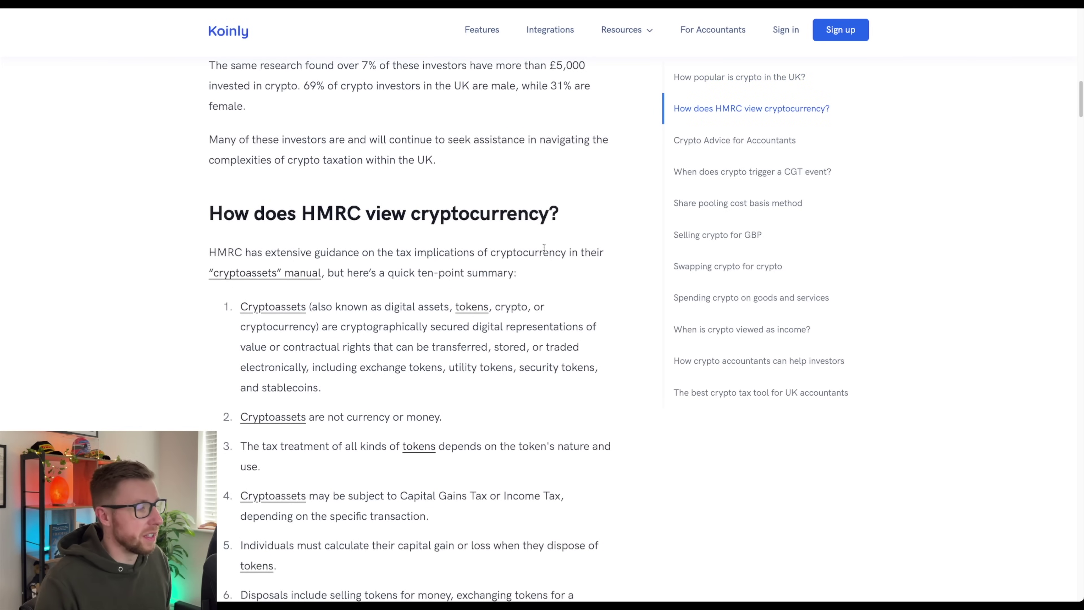
pyautogui.scroll(-4, 268, 403)
pyautogui.scroll(-5, 377, 418)
pyautogui.scroll(-12, 377, 417)
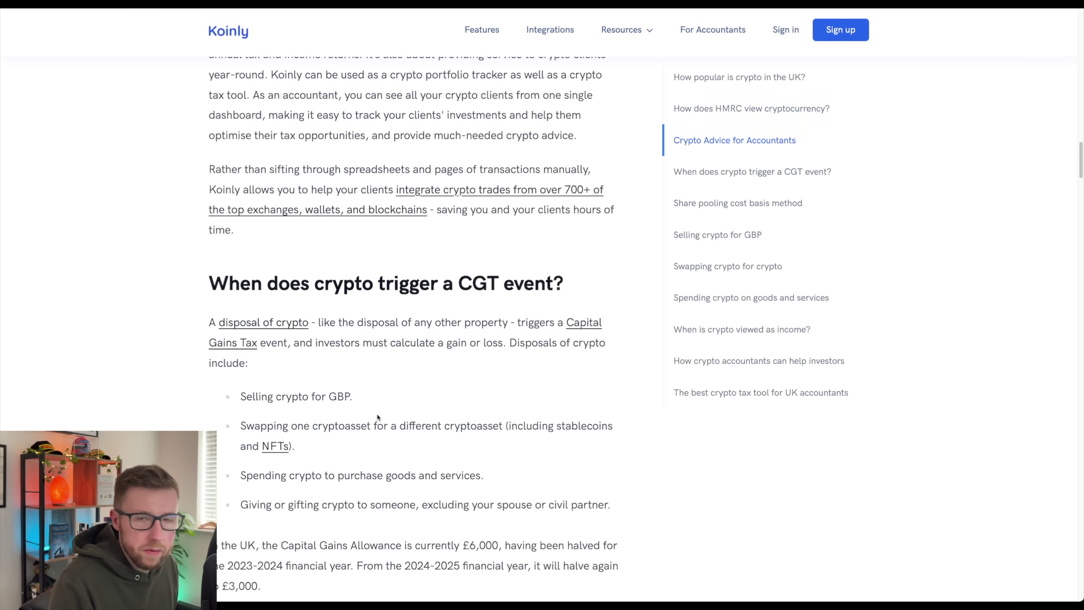
pyautogui.scroll(20, 624, 167)
# Step: Open the Cryptocurrency Tax Guides, filter to #united-kingdom, and browse the UK article cards
pyautogui.moveTo(638, 34)
pyautogui.click(634, 129)
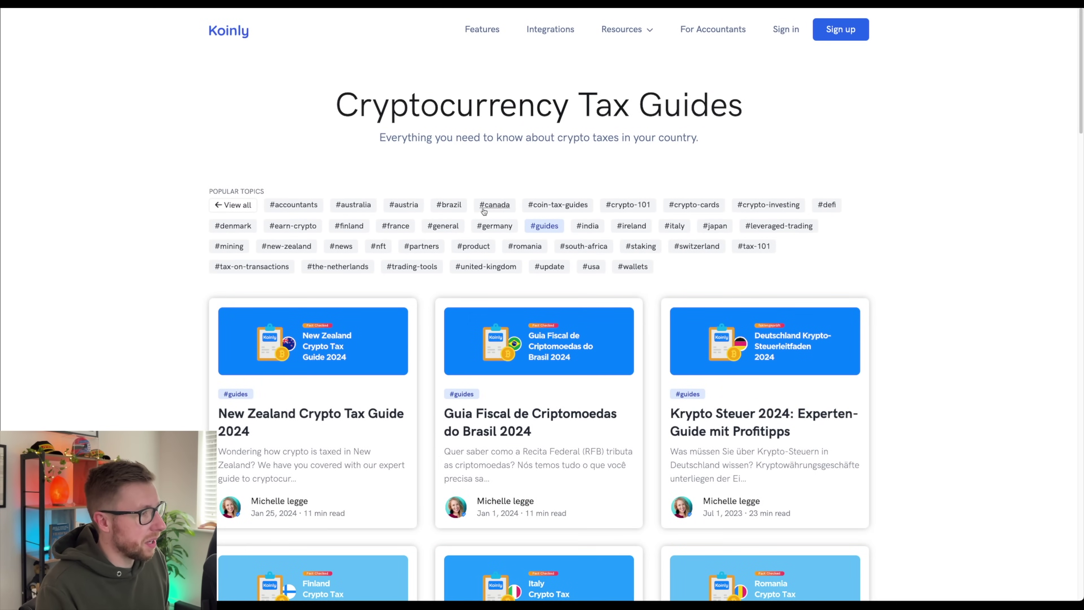
pyautogui.click(485, 268)
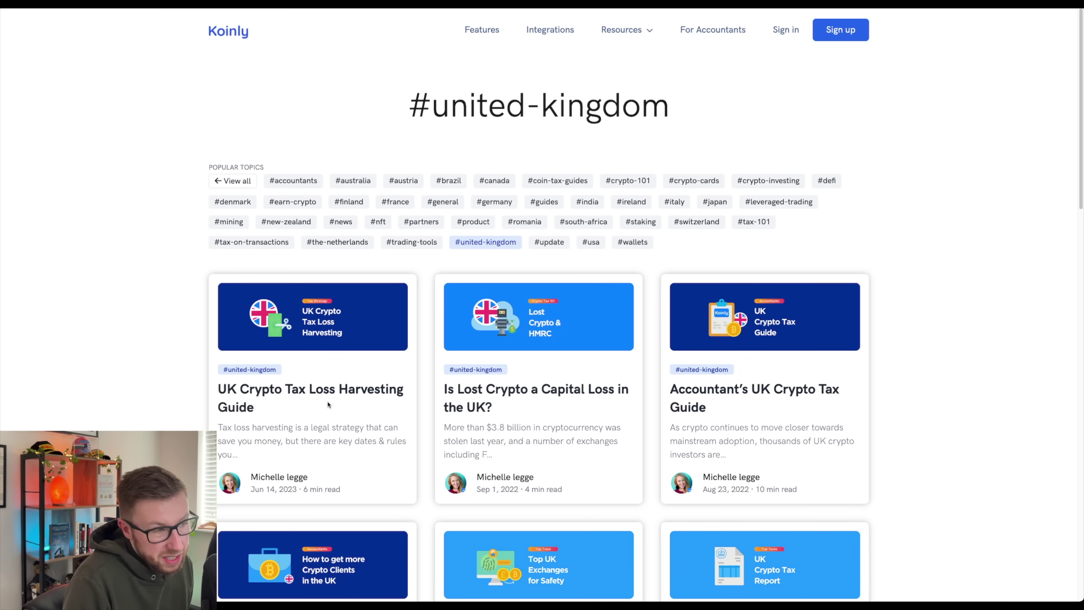
pyautogui.scroll(-1, 427, 409)
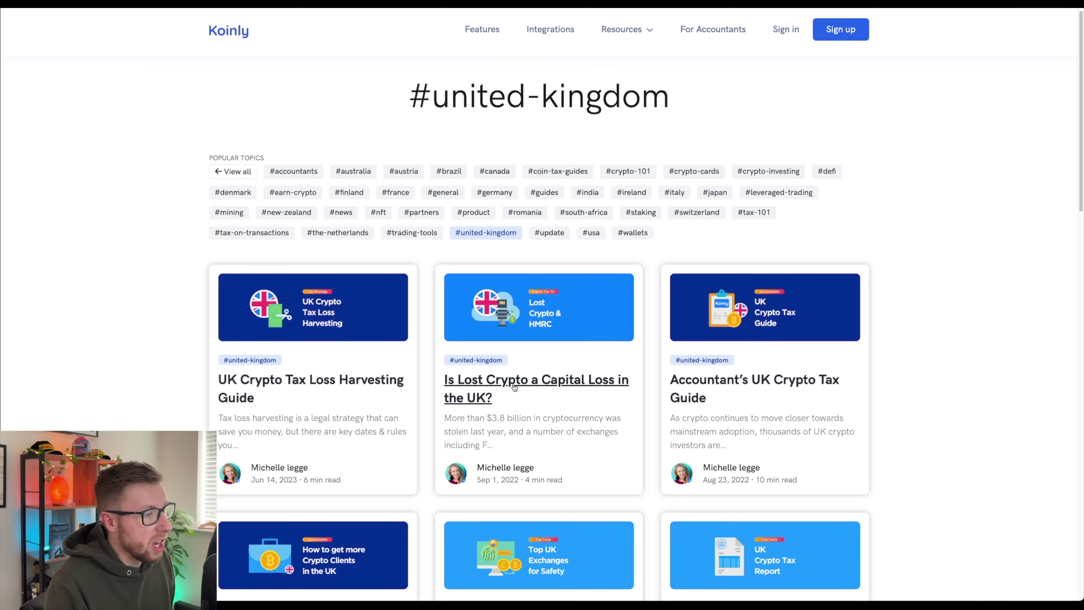
pyautogui.scroll(-8, 560, 398)
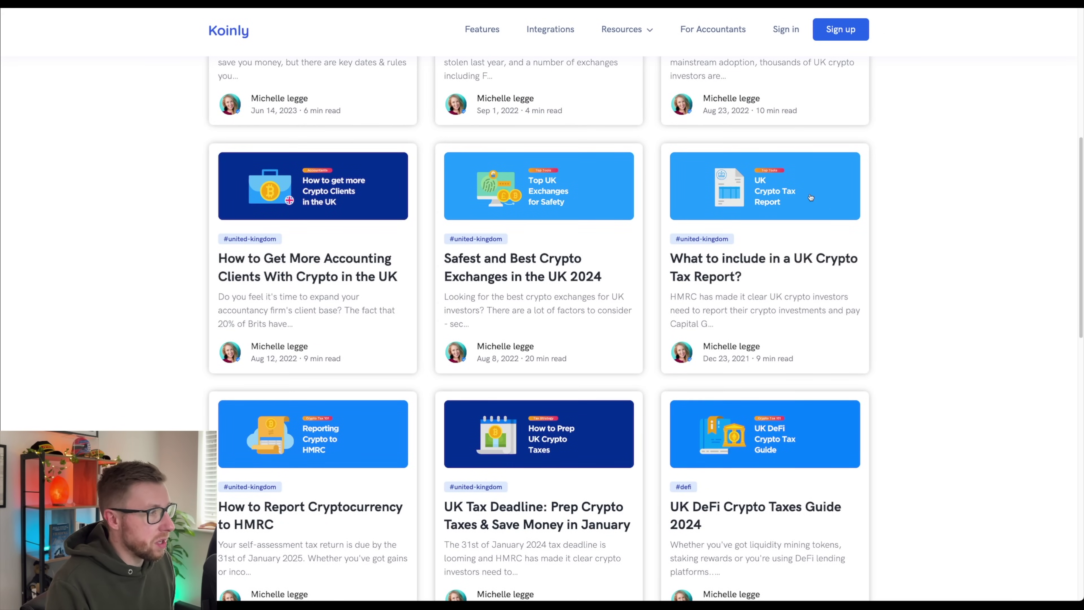
pyautogui.scroll(-5, 846, 217)
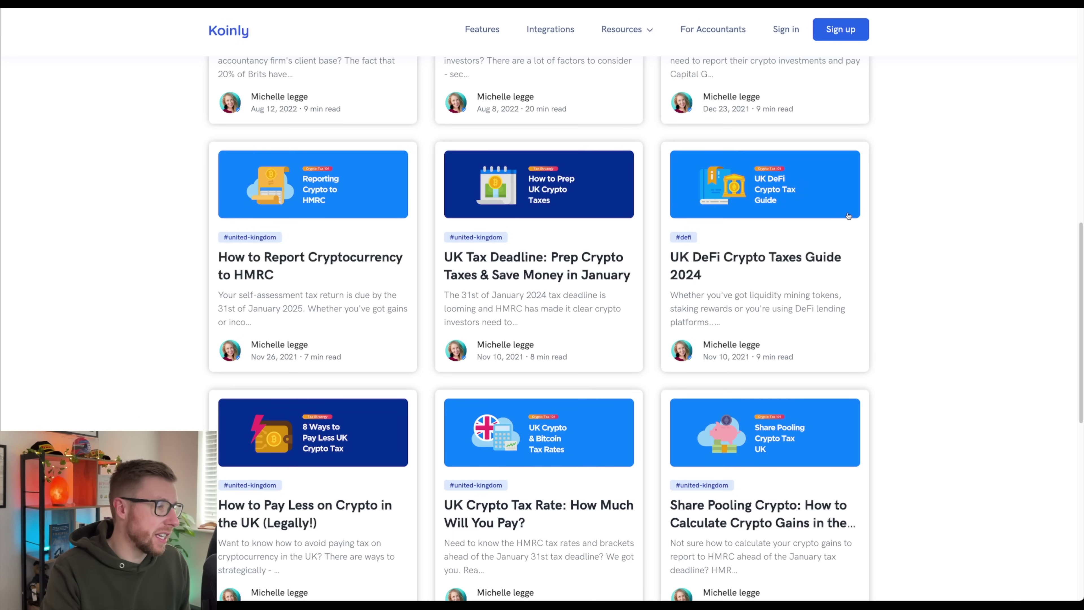
pyautogui.scroll(-5, 734, 224)
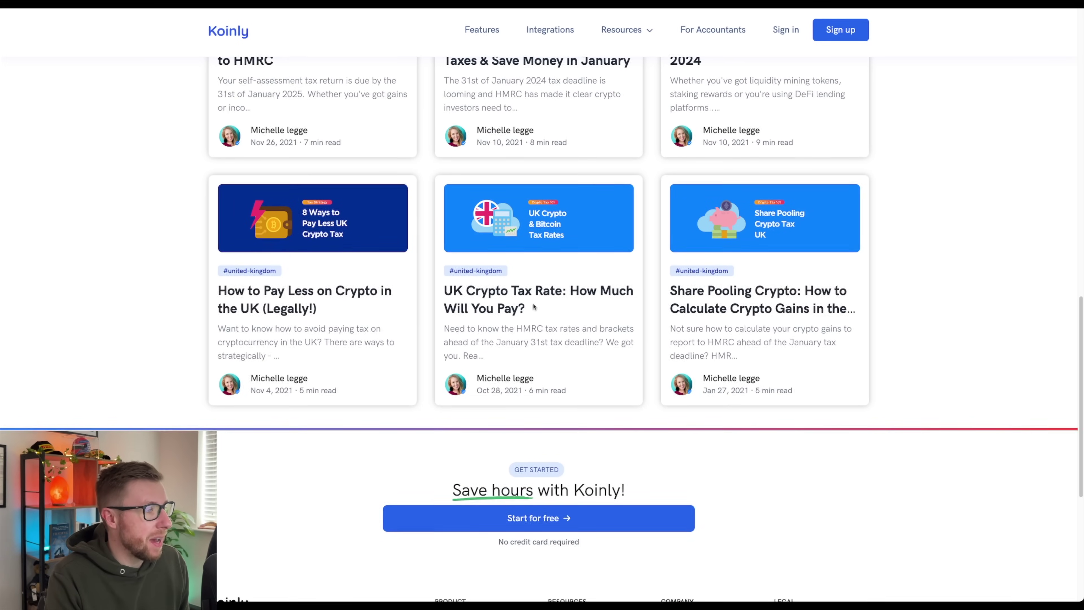
# Step: In the UK tax rates article, highlight the 10%/20% rate, then 'Capital Gains Tax allowance each year'
pyautogui.click(537, 295)
pyautogui.scroll(-10, 472, 336)
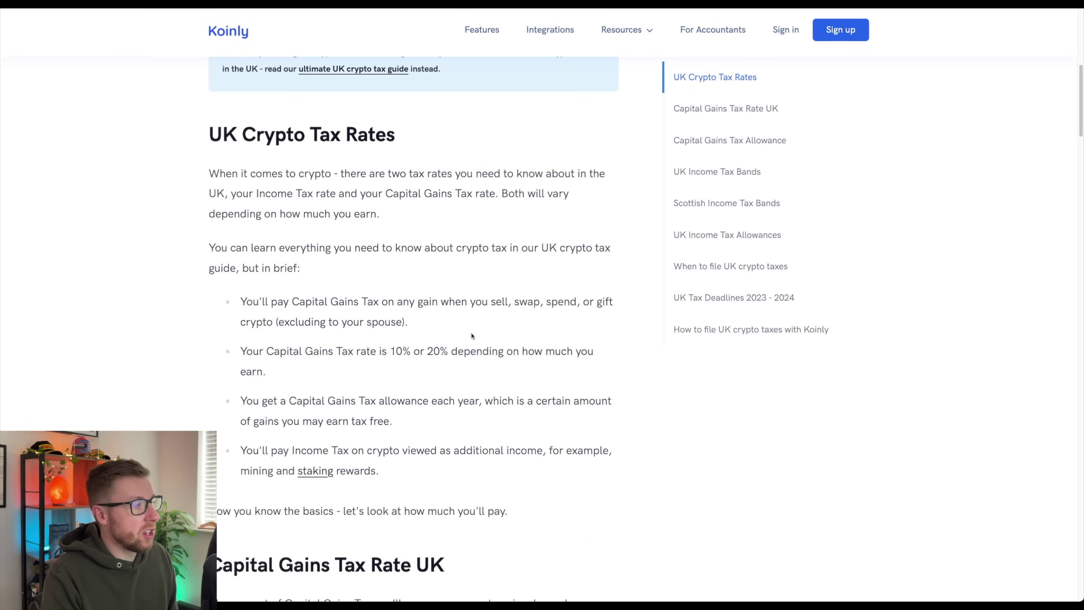
pyautogui.moveTo(283, 371); pyautogui.dragTo(232, 358)
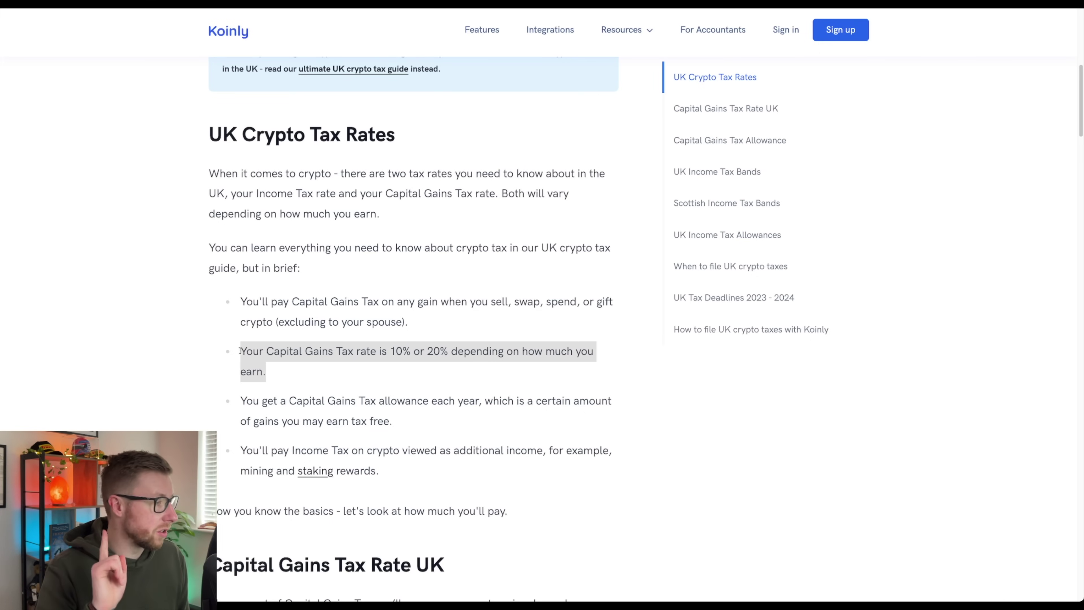
pyautogui.click(429, 419)
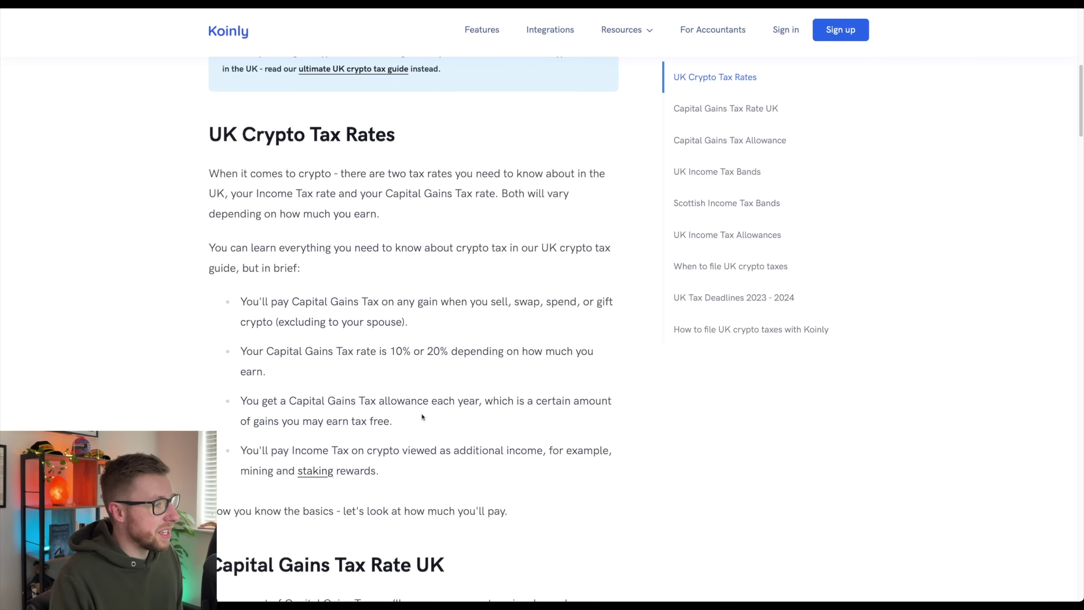
pyautogui.moveTo(476, 402); pyautogui.dragTo(290, 400)
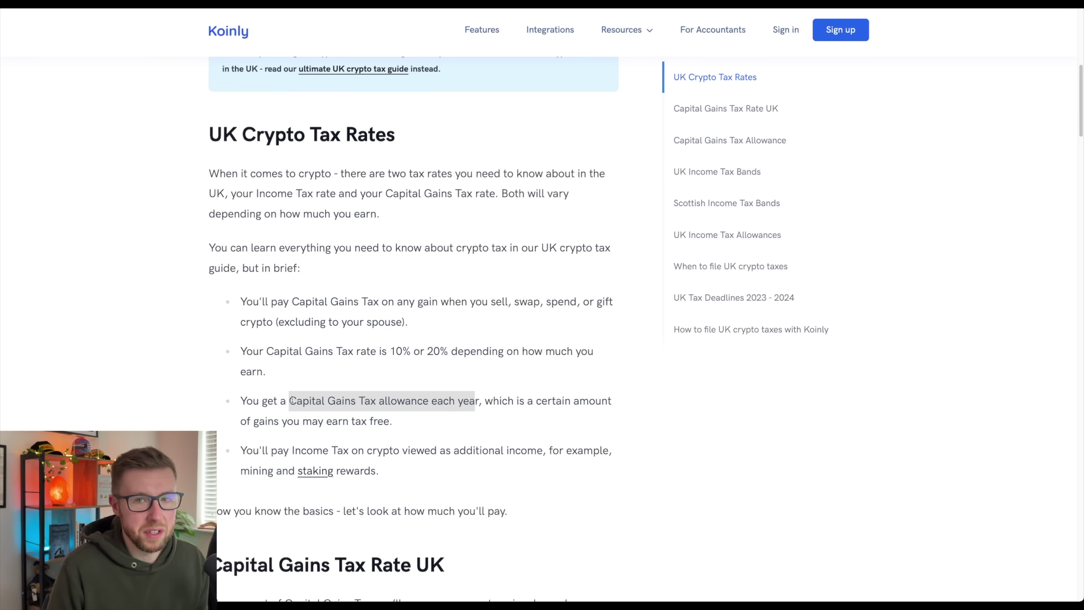
# Step: Clear the highlight on the Capital Gains Tax allowance phrase
pyautogui.click(372, 372)
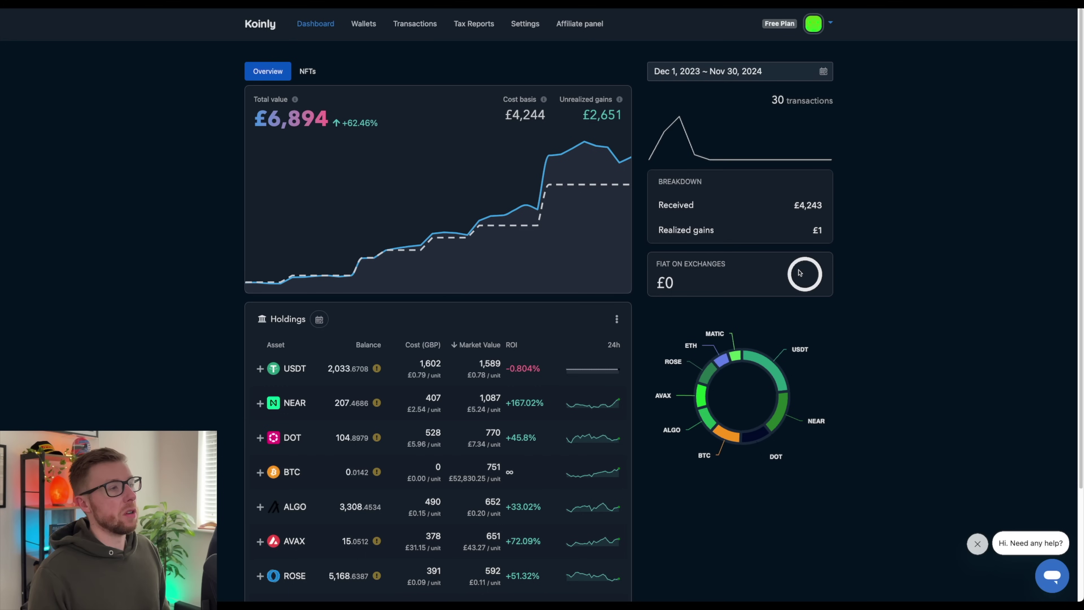
# Step: Leave the dashboard date range unchanged and view the list of all 30 transactions
pyautogui.click(727, 78)
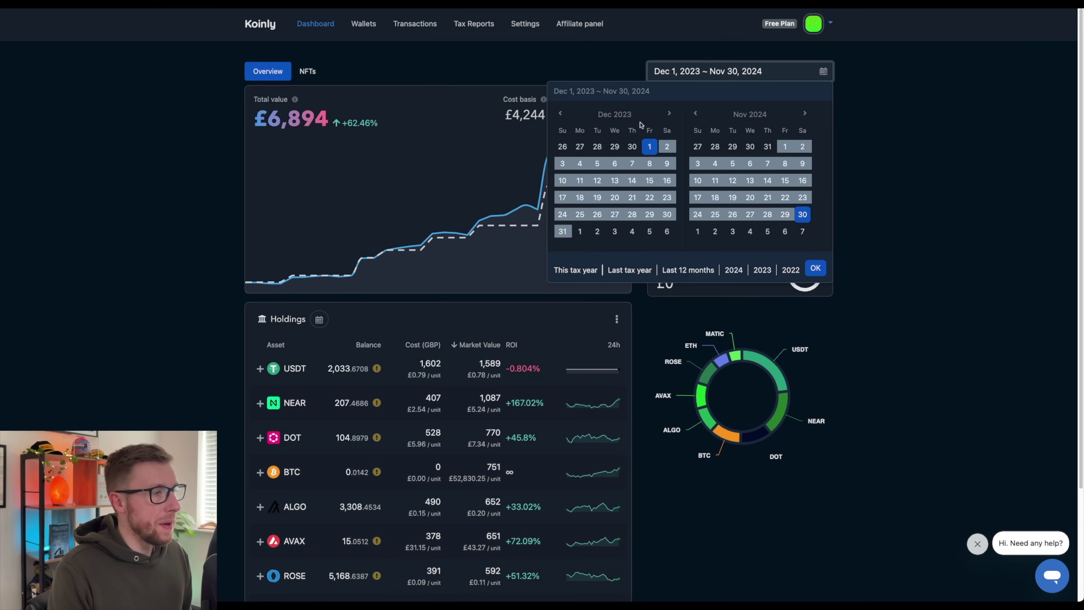
pyautogui.click(588, 270)
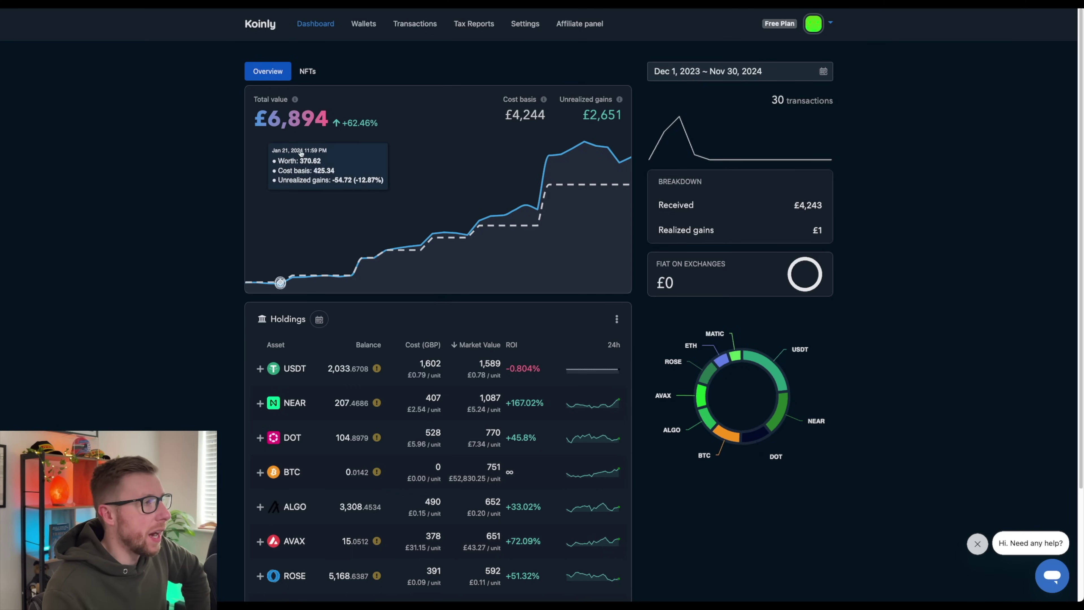
pyautogui.click(415, 24)
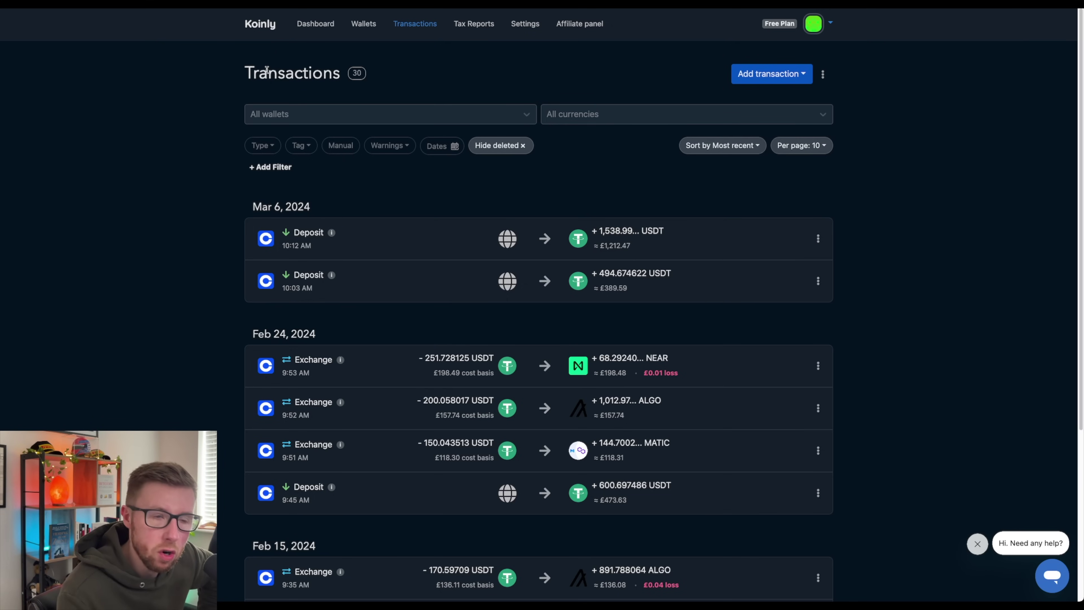
# Step: Return to the dashboard and check the balance-difference warnings beside USDT, DOT and NEAR
pyautogui.click(316, 24)
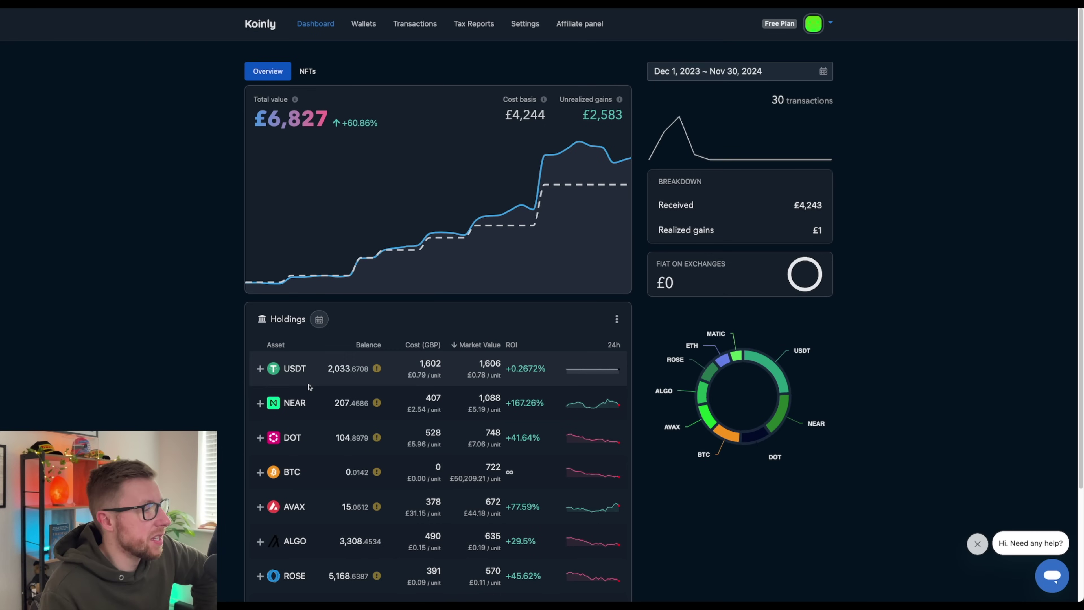
pyautogui.moveTo(375, 369)
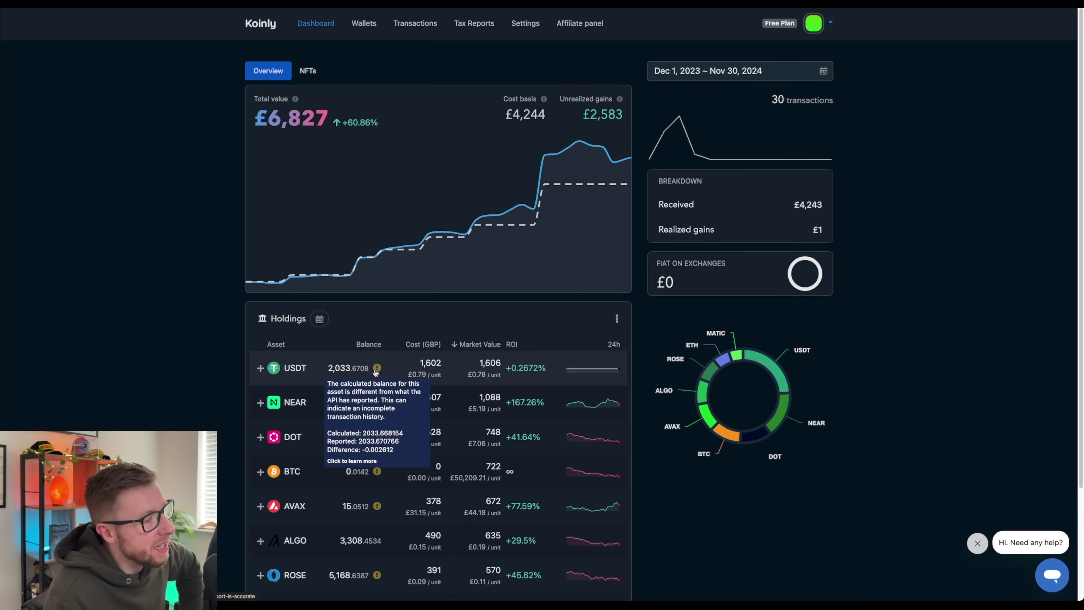
pyautogui.moveTo(378, 437)
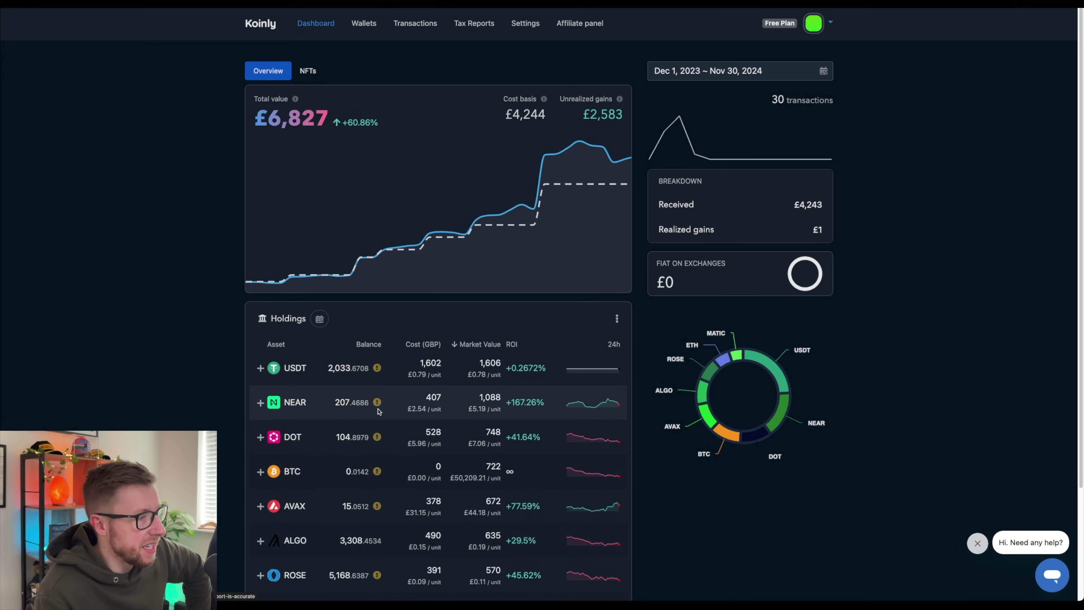
pyautogui.moveTo(378, 407)
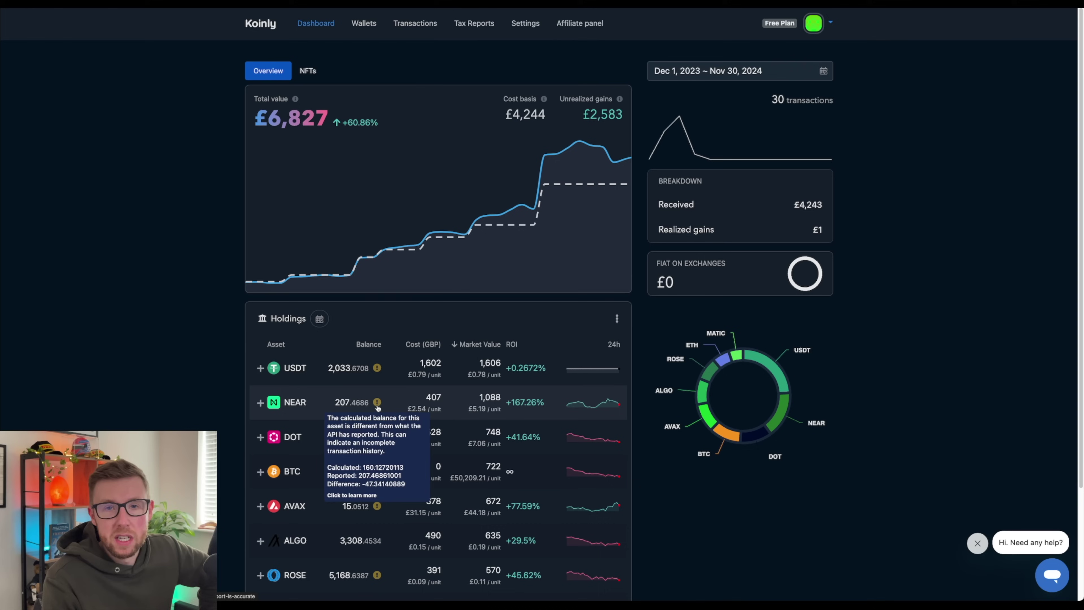
pyautogui.moveTo(492, 165)
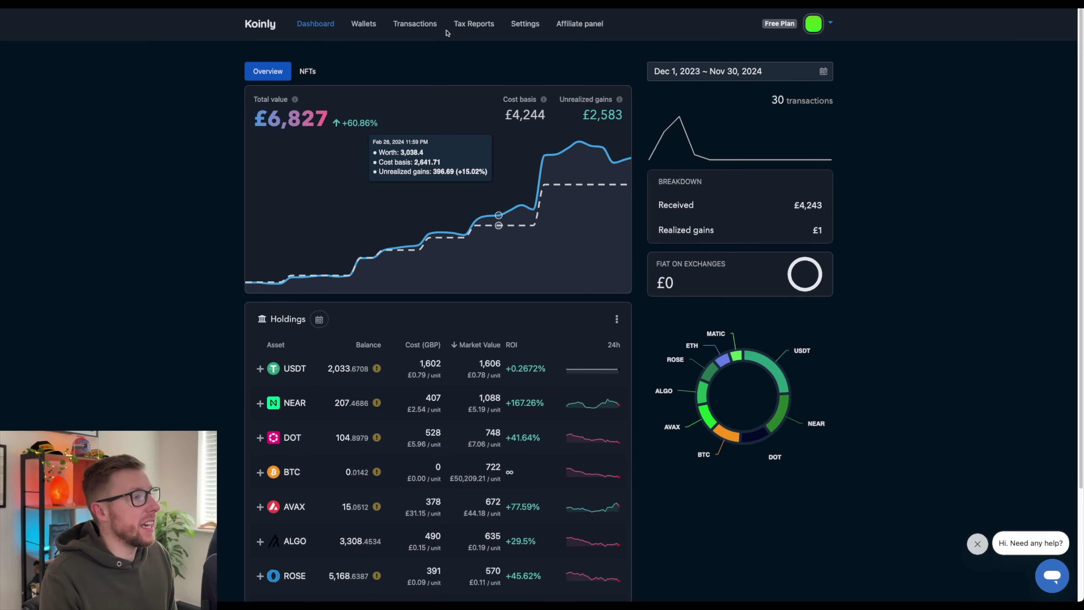
# Step: Filter Transactions to DOT only, then start adding a new wallet or exchange from Wallets
pyautogui.click(435, 26)
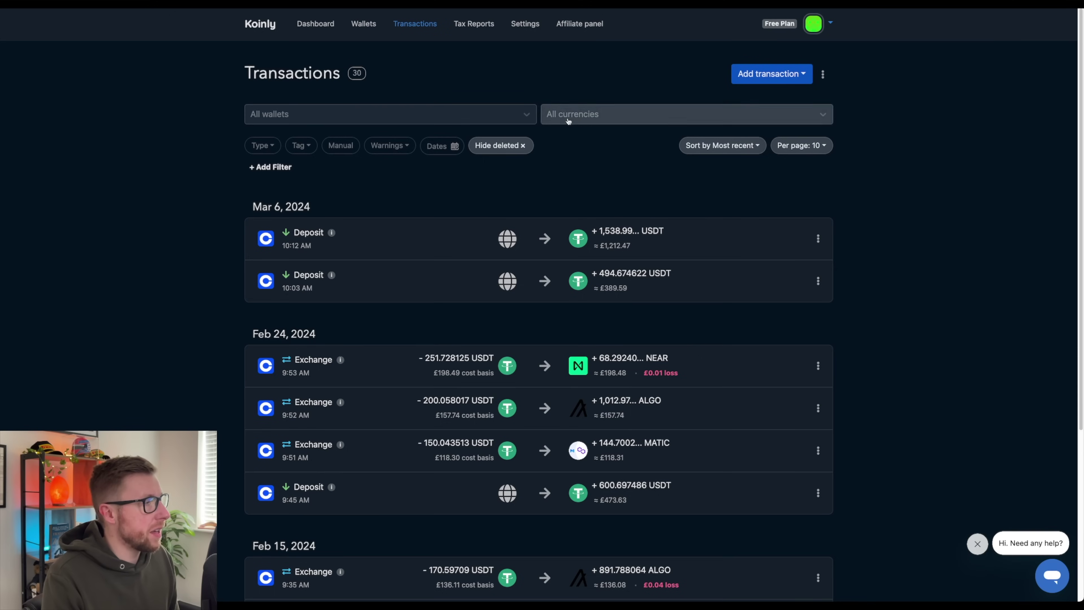
pyautogui.click(583, 119)
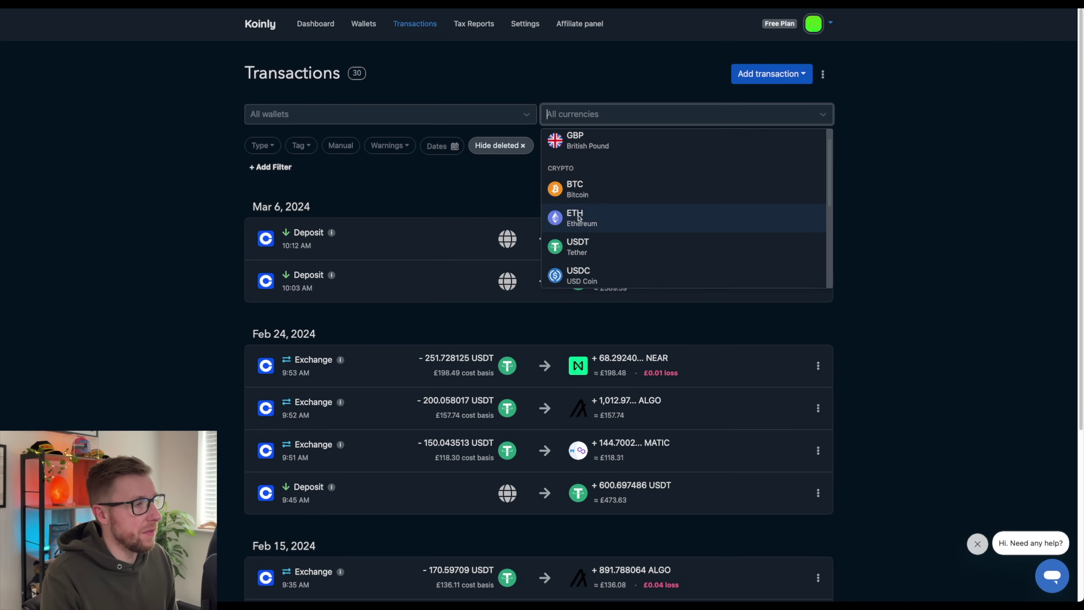
pyautogui.click(579, 188)
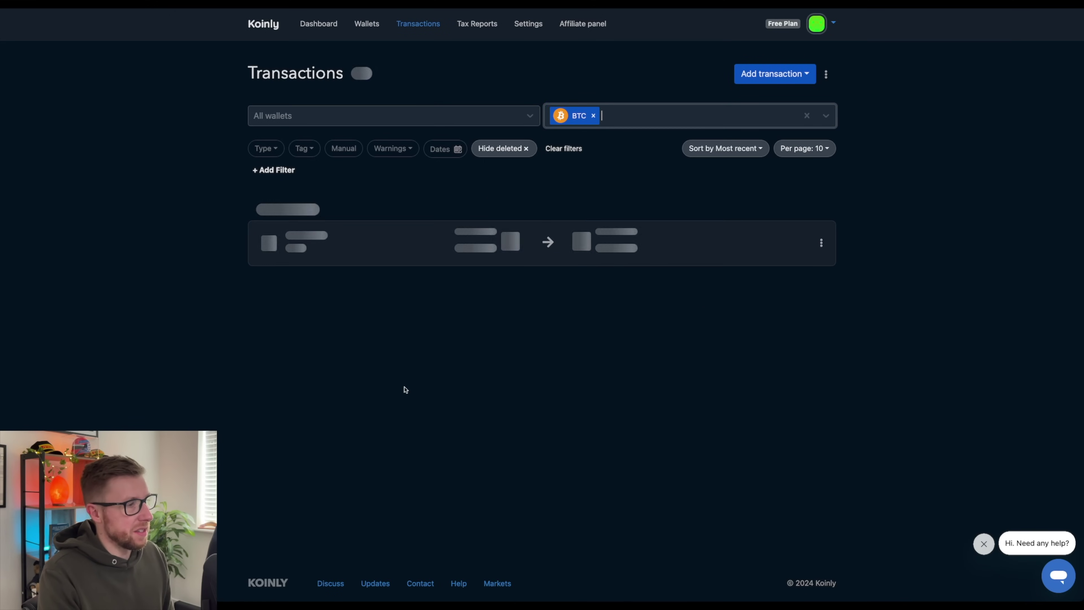
pyautogui.click(585, 116)
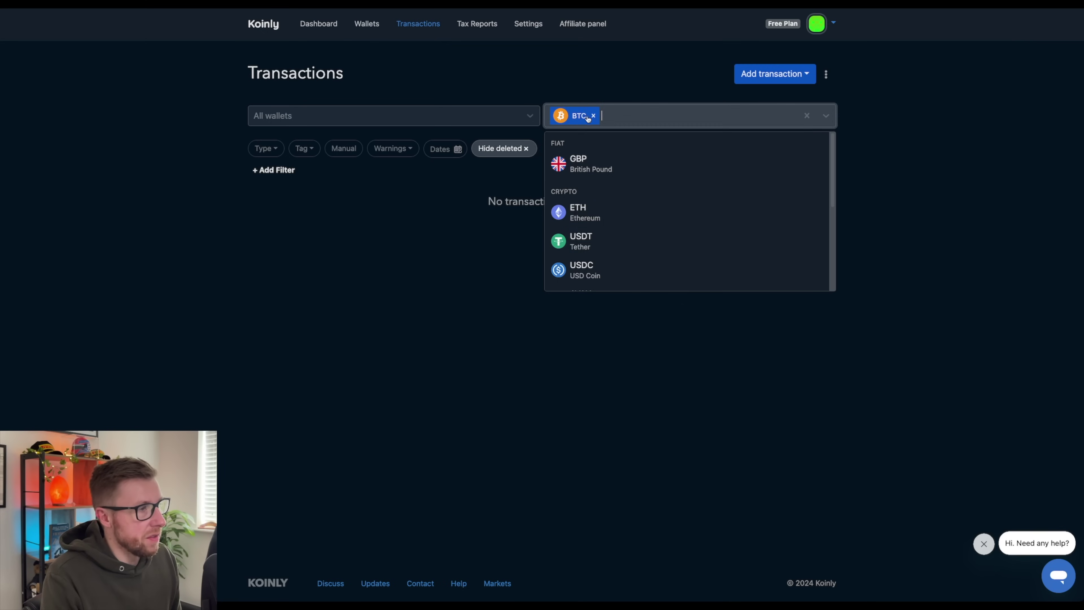
pyautogui.scroll(-2, 598, 246)
pyautogui.click(598, 240)
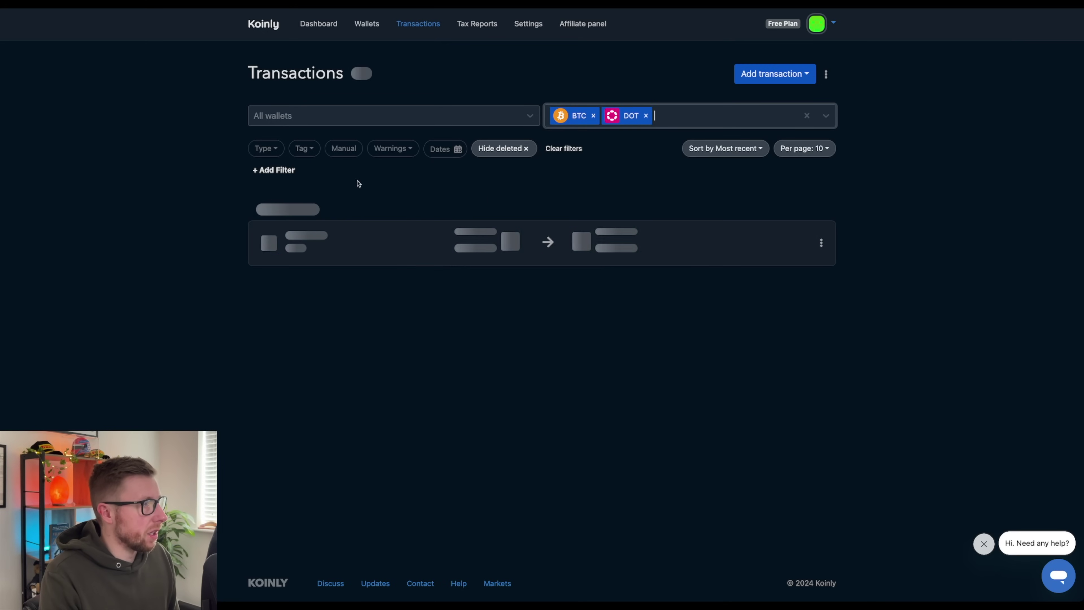
pyautogui.click(592, 116)
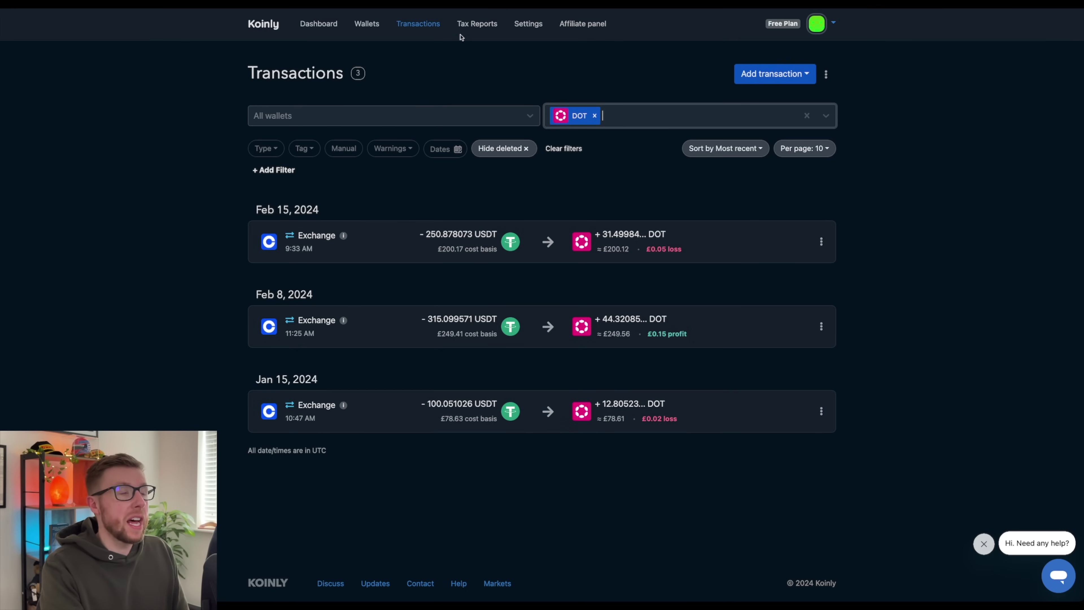
pyautogui.click(367, 23)
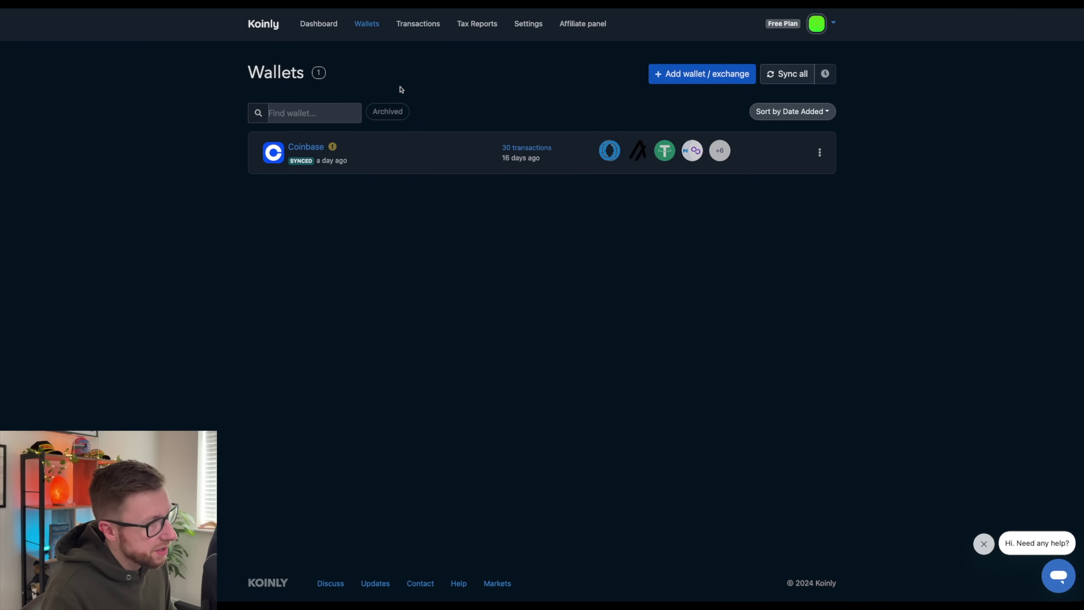
pyautogui.click(737, 71)
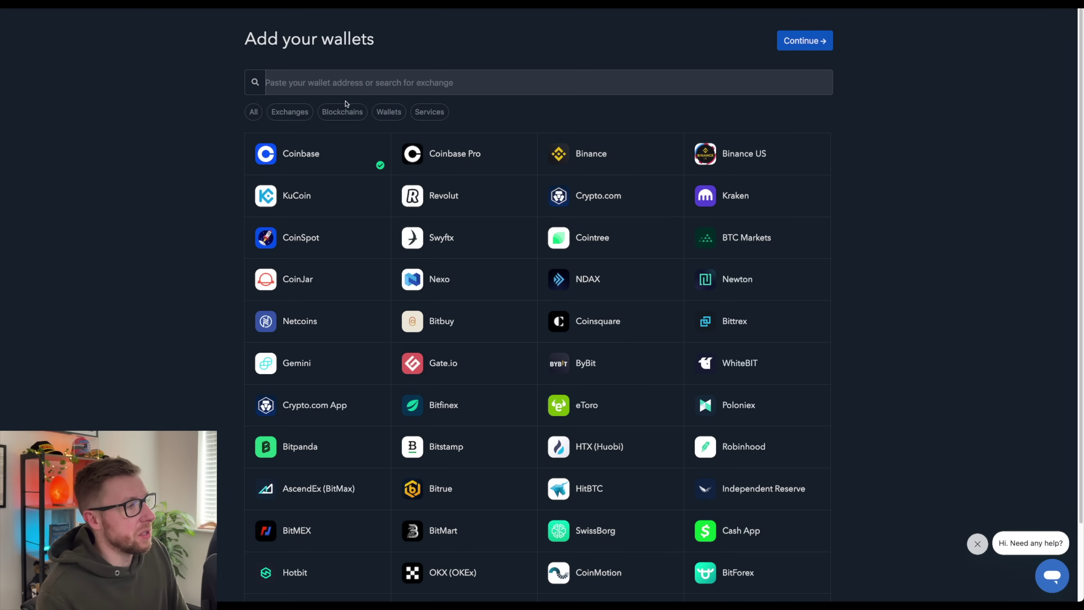
# Step: Filter the integrations to Wallets only, then leave the wallet setup with Continue
pyautogui.click(392, 112)
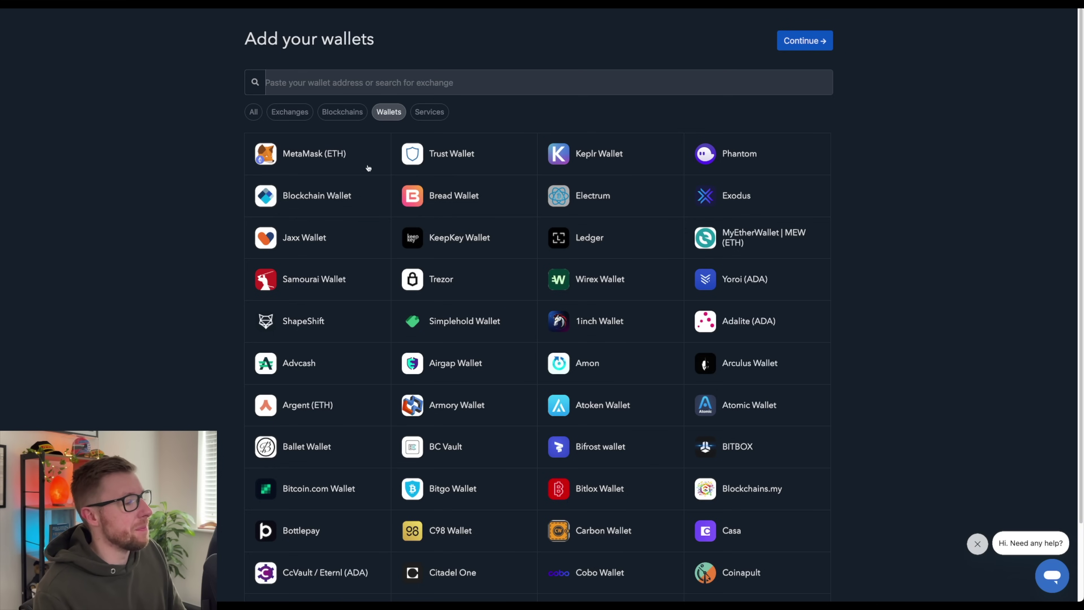
pyautogui.click(825, 45)
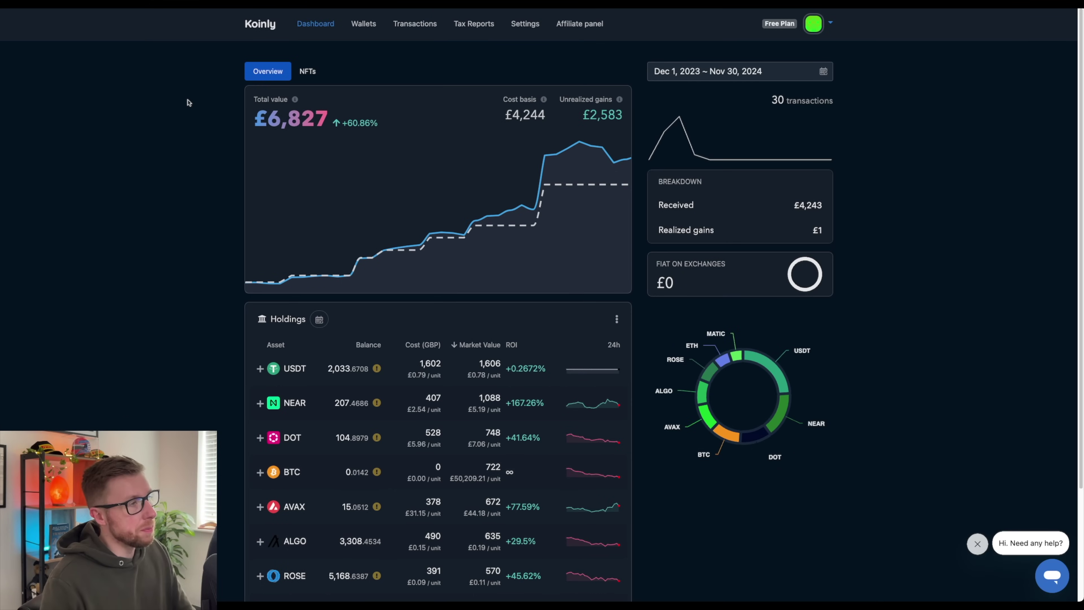
# Step: Open the 2023-24 tax report, browse the report-type list, then view the Newbie-to-Pro tax plans
pyautogui.click(483, 29)
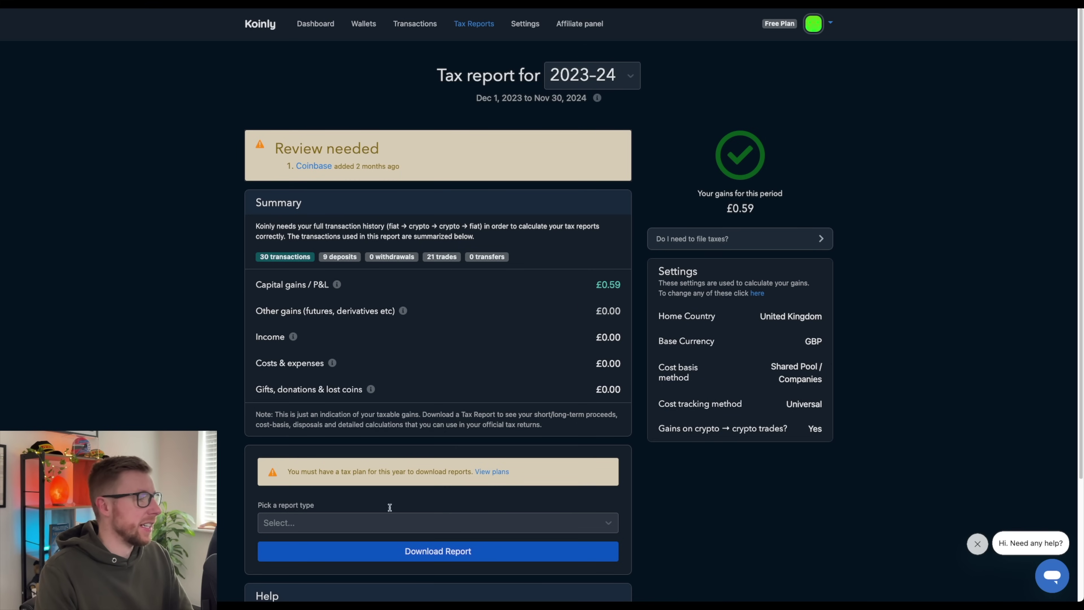
pyautogui.scroll(-3, 452, 366)
pyautogui.click(544, 429)
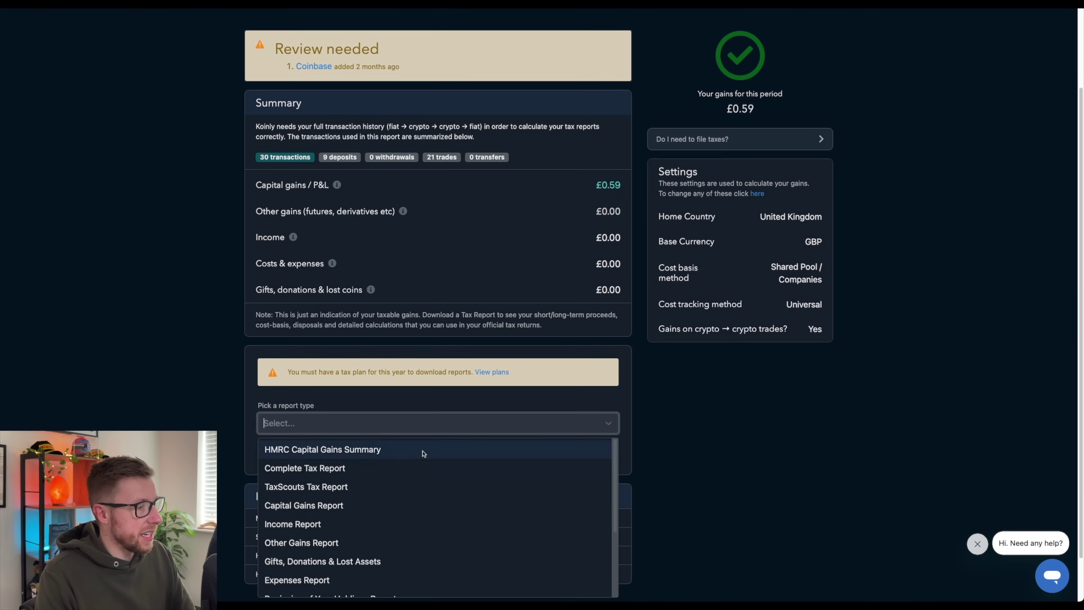
pyautogui.scroll(-2, 393, 478)
pyautogui.scroll(2, 356, 551)
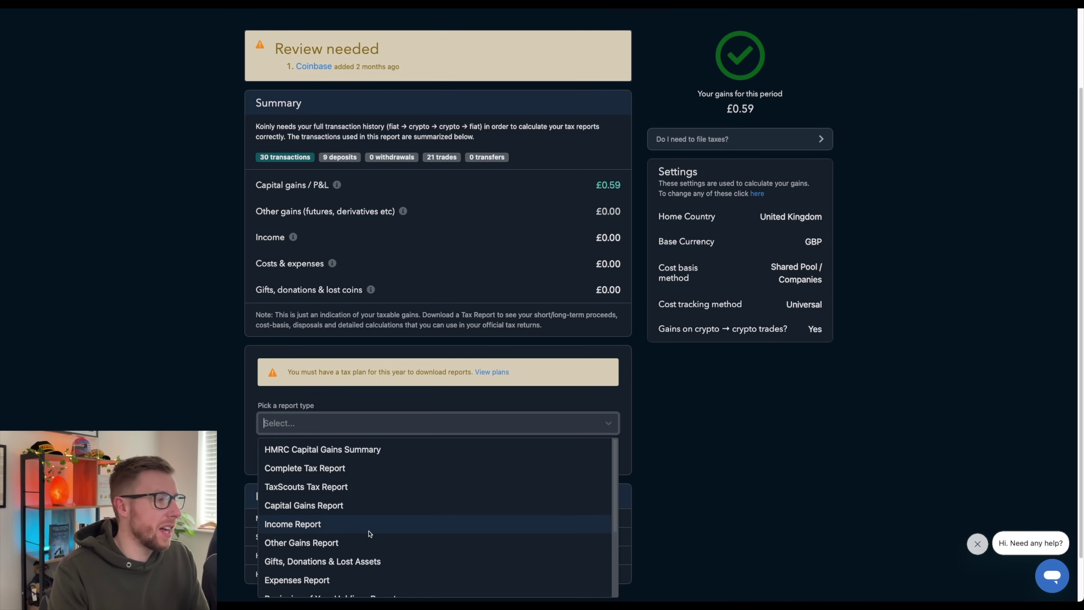
pyautogui.click(492, 371)
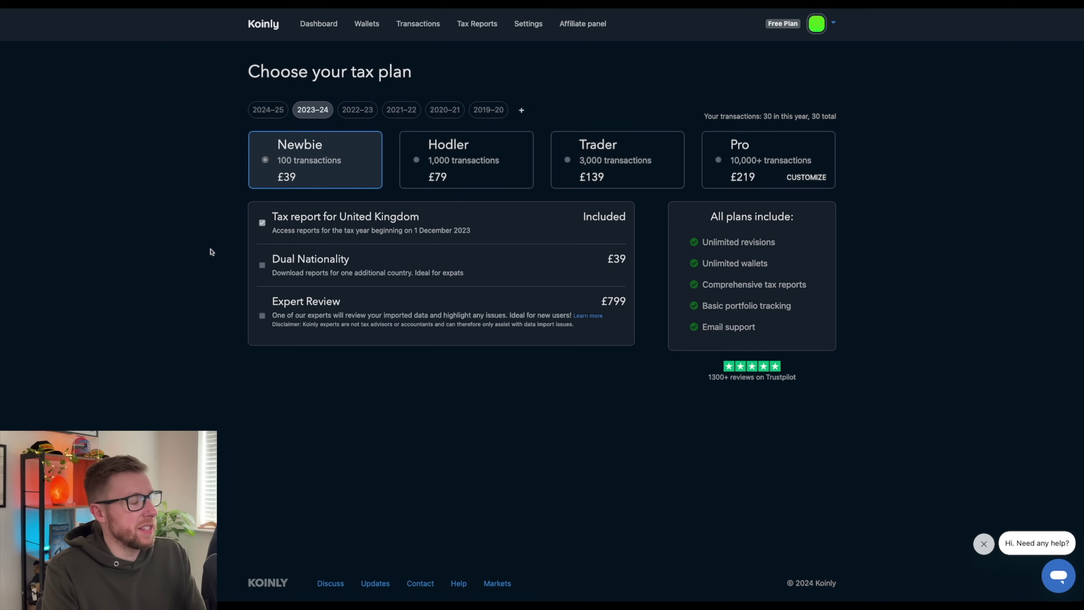
# Step: Select the £39 Newbie plan to bring up its payment panel
pyautogui.click(313, 160)
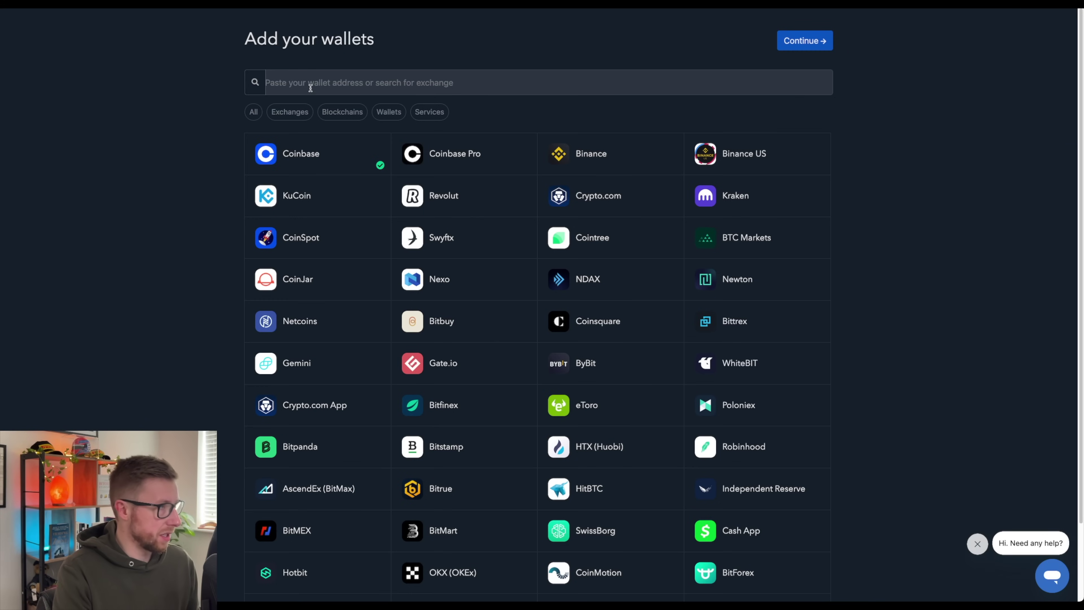
# Step: Search supported wallets for 'rose', finding only Oasis (ROSE) Emerald BETA, then leave the search
pyautogui.click(311, 85)
pyautogui.write('rose')
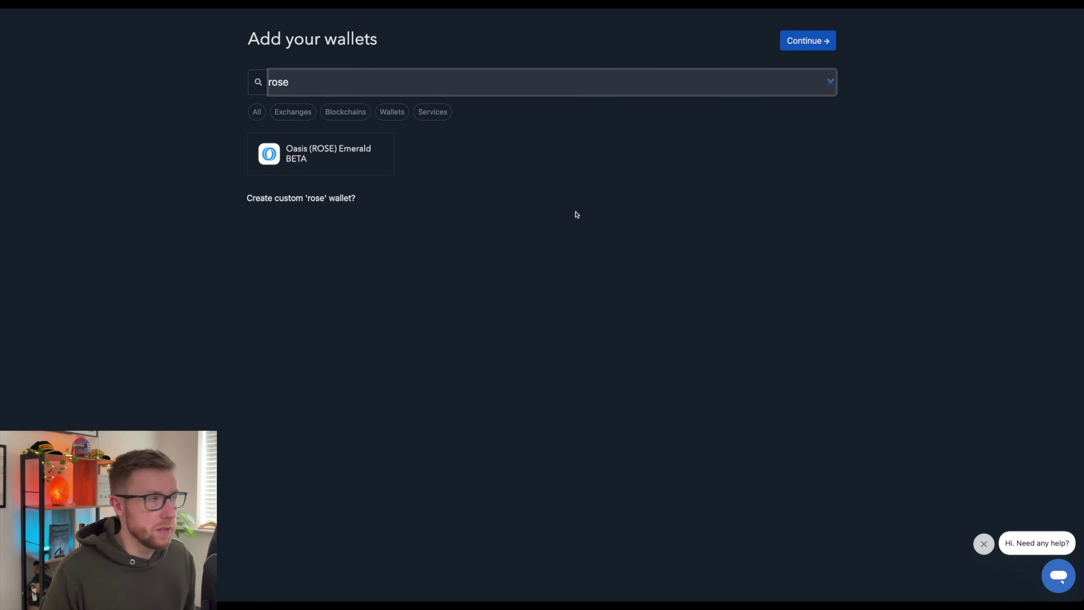
pyautogui.click(786, 41)
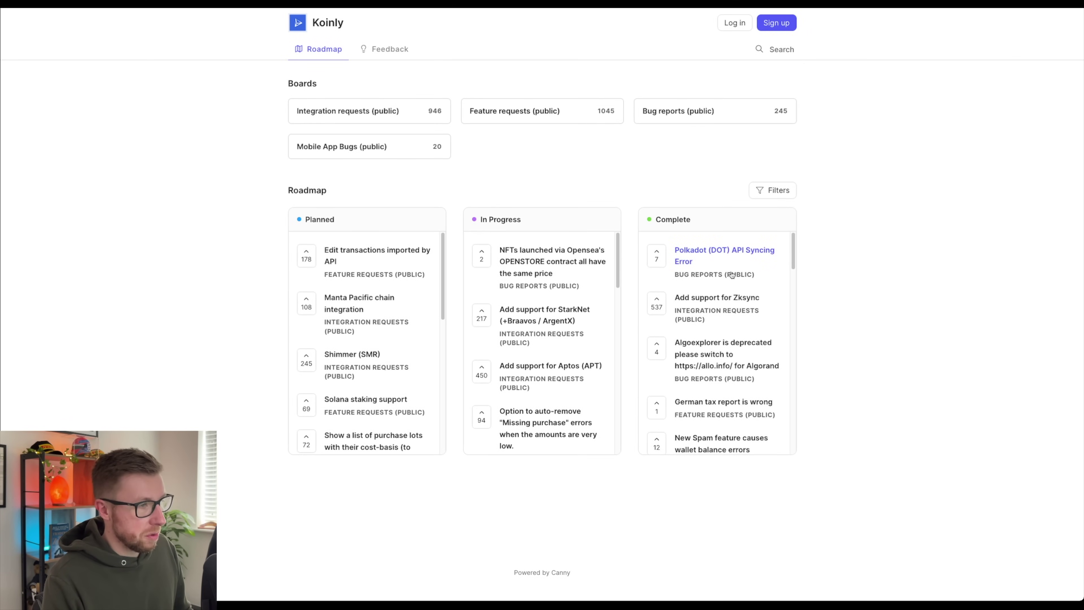
# Step: Scroll through the In Progress requests and search the roadmap for 'oasis network'
pyautogui.scroll(-4, 553, 292)
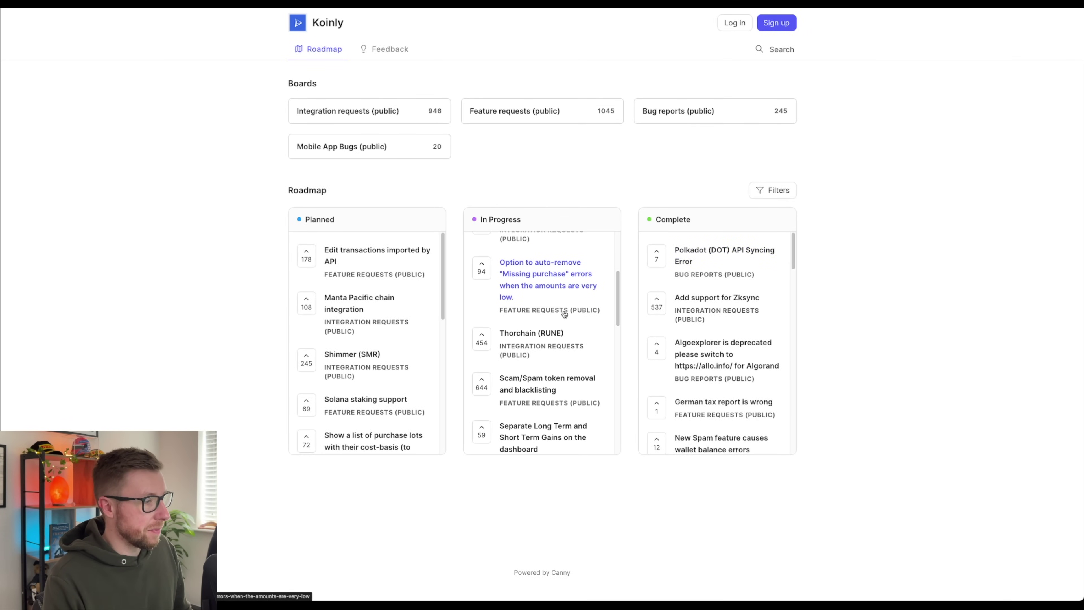
pyautogui.scroll(-5, 565, 314)
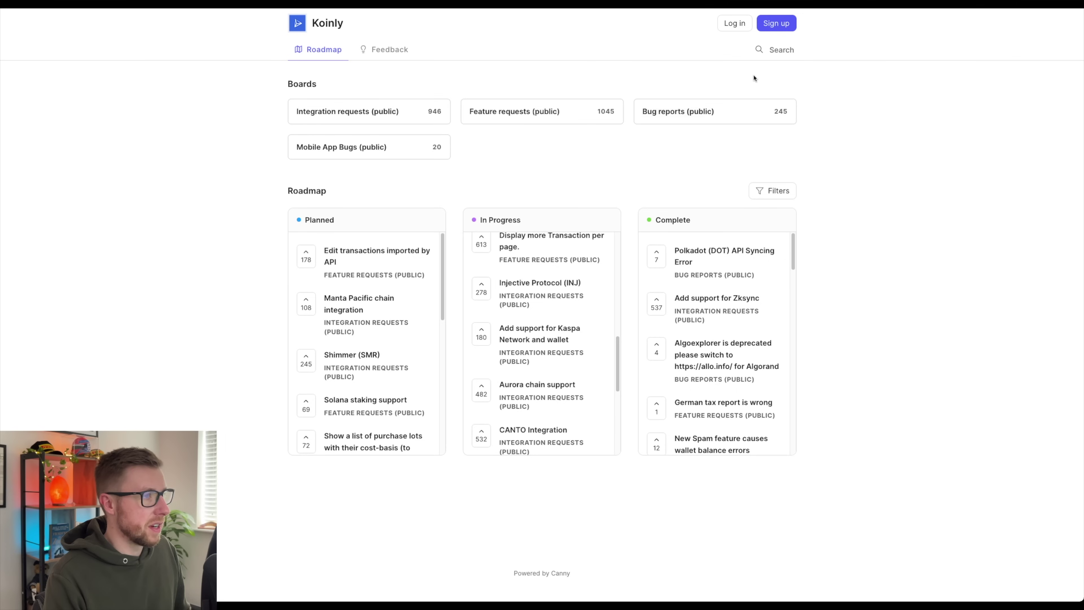
pyautogui.click(771, 50)
pyautogui.write('oasis network')
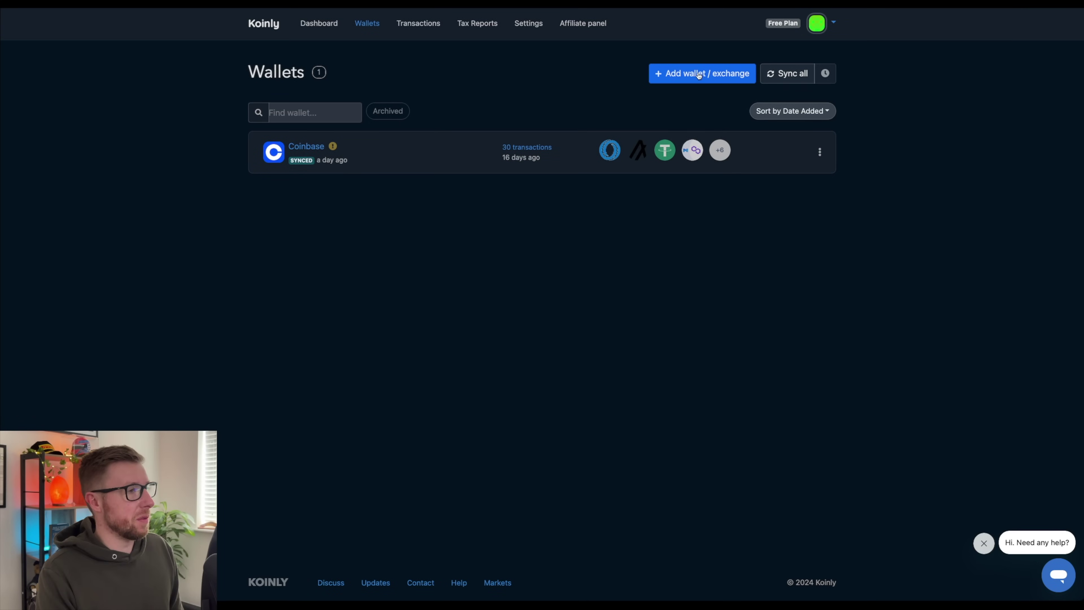
# Step: On Add wallet / exchange, filter integrations by Services, then Wallets, then back to All
pyautogui.click(698, 74)
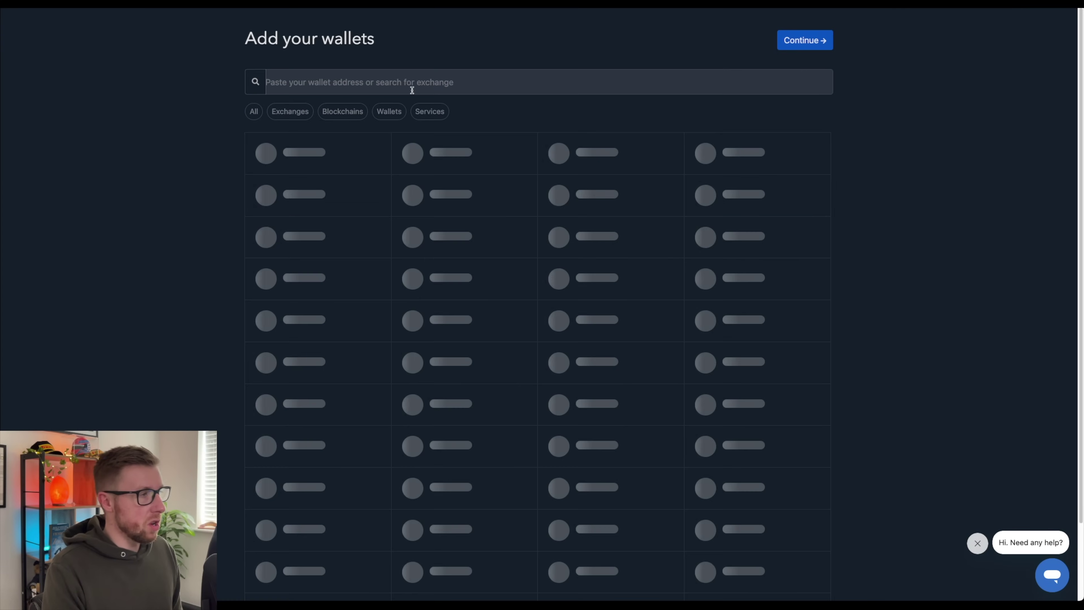
pyautogui.click(431, 117)
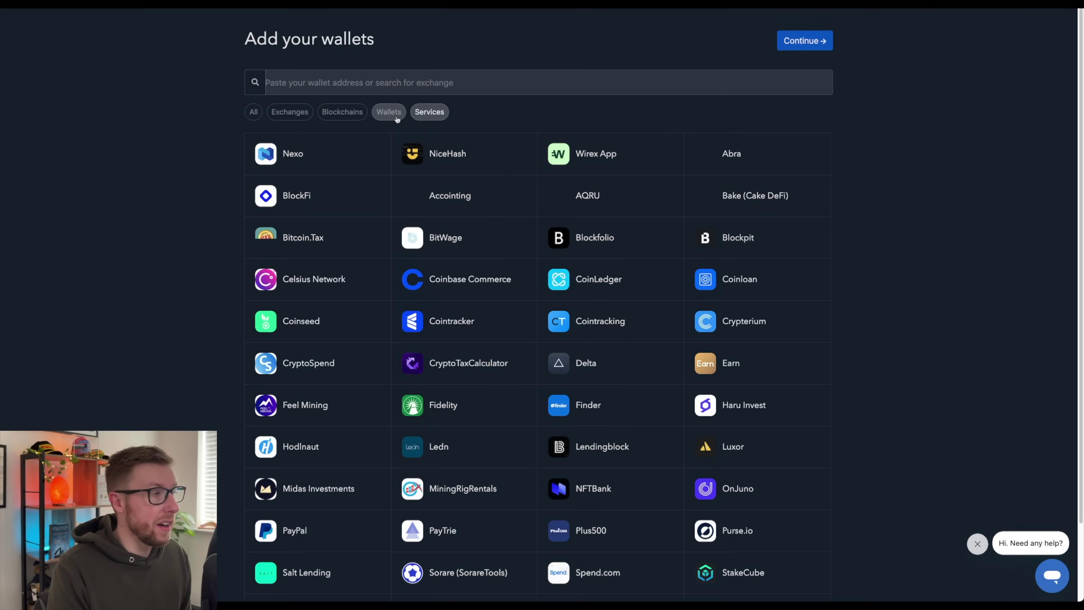
pyautogui.click(397, 119)
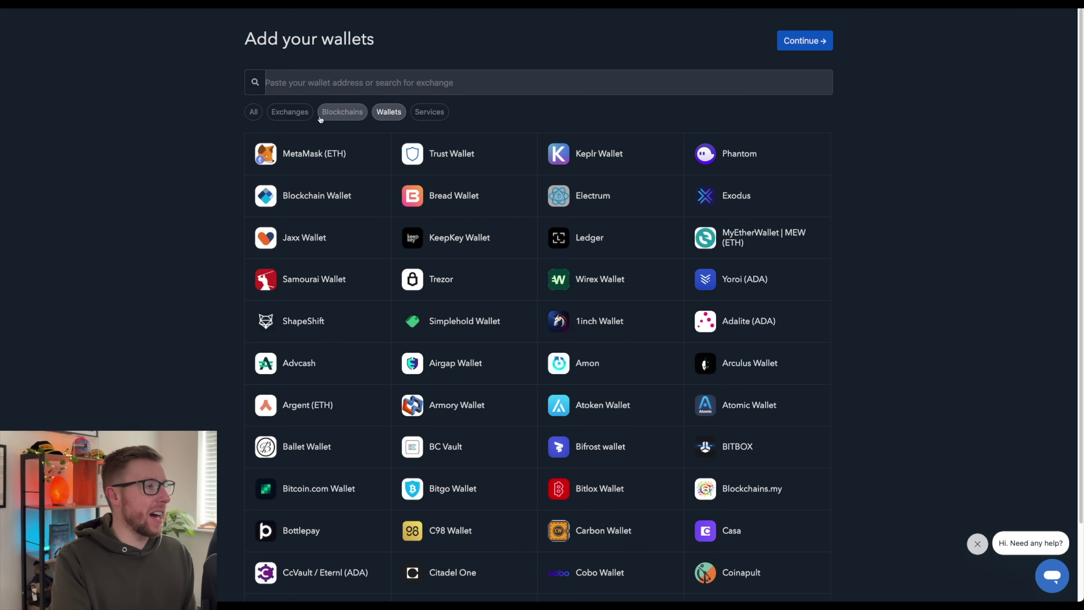
pyautogui.click(253, 114)
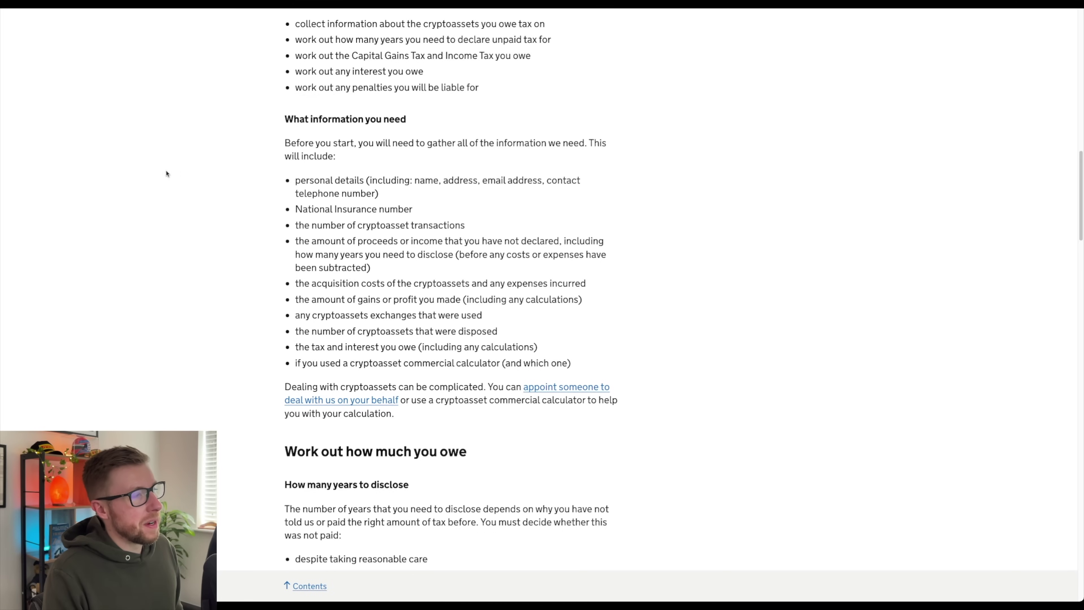
# Step: Scroll to the top of the 'Tell HMRC about unpaid tax on cryptoassets' guidance page
pyautogui.scroll(10, 326, 170)
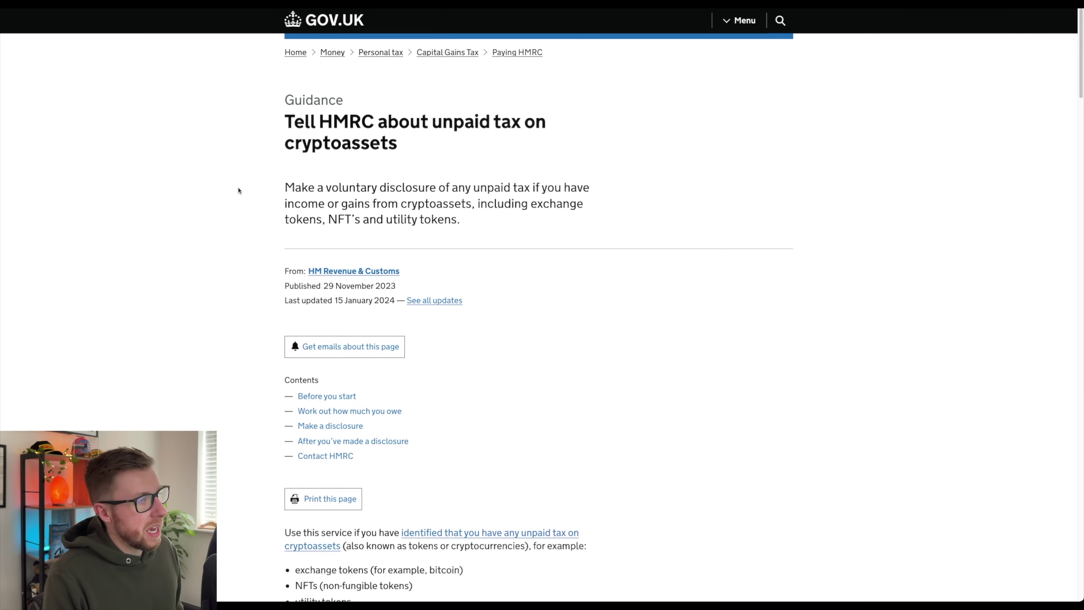